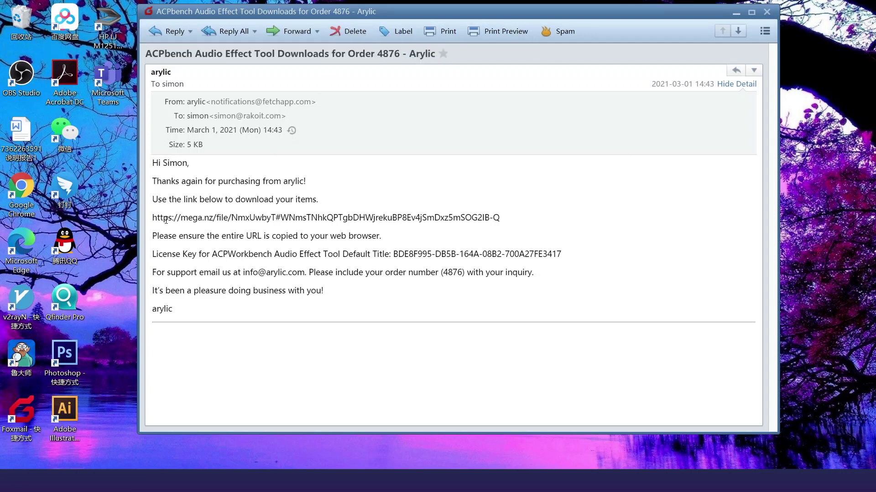
- Copy the mega.nz download link from the order e-mail and open a new Chrome window
{"action": "left_click_drag", "start_coordinate": [154, 217], "coordinate": [514, 213]}
{"action": "left_click", "coordinate": [509, 234]}
{"action": "left_click_drag", "start_coordinate": [394, 254], "coordinate": [568, 254]}
{"action": "left_click", "coordinate": [559, 229]}
{"action": "mouse_move", "coordinate": [502, 220]}
{"action": "left_mouse_down"}
{"action": "mouse_move", "coordinate": [154, 218]}
{"action": "mouse_move", "coordinate": [502, 231]}
{"action": "mouse_move", "coordinate": [508, 219]}
{"action": "left_mouse_up"}
{"action": "key", "text": "ctrl+c"}
{"action": "left_click", "coordinate": [171, 227]}
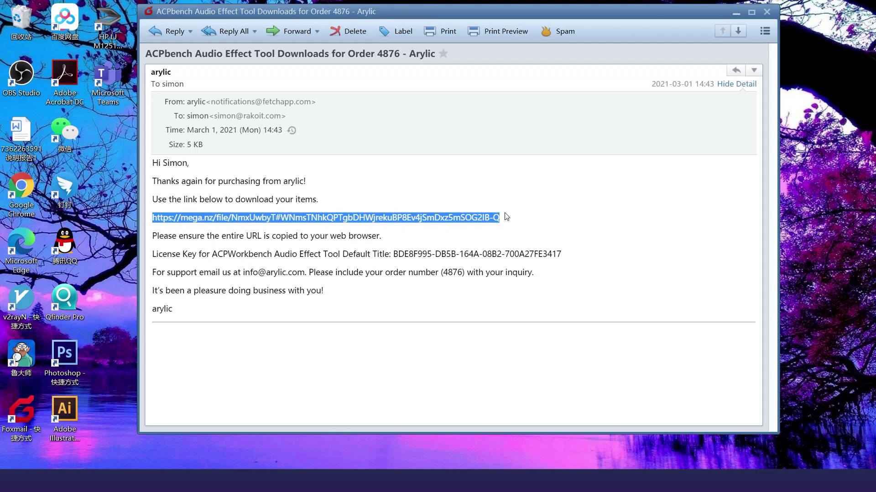
{"action": "left_click", "coordinate": [289, 481]}
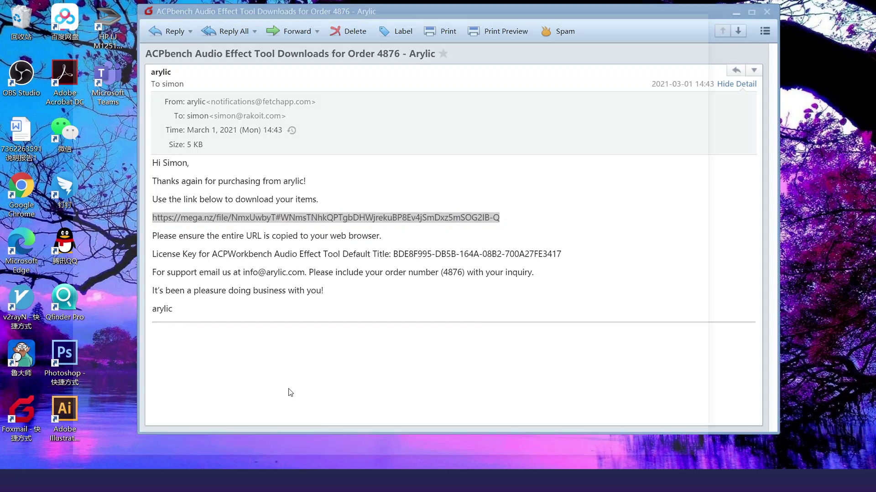
- Load the pasted mega.nz link and download ACPWorkbenchSetup-1106.zip (28.1 MB) until it completes
{"action": "key", "text": "ctrl+v"}
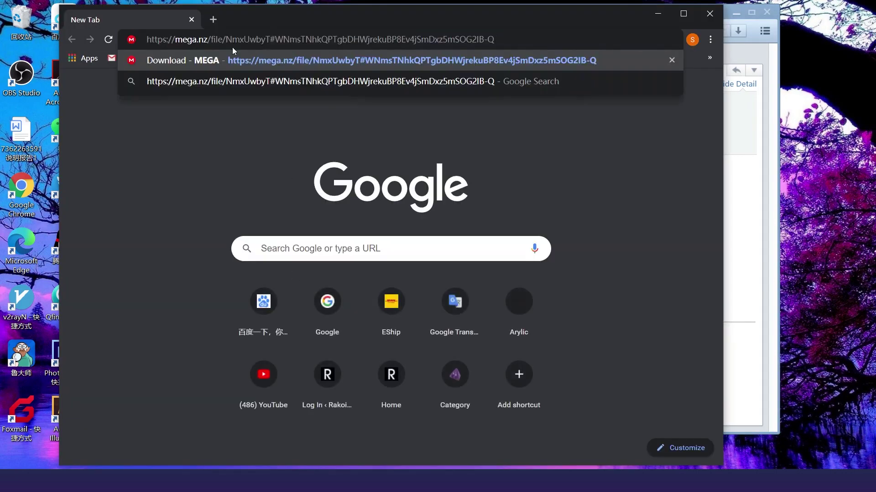
{"action": "key", "text": "Return"}
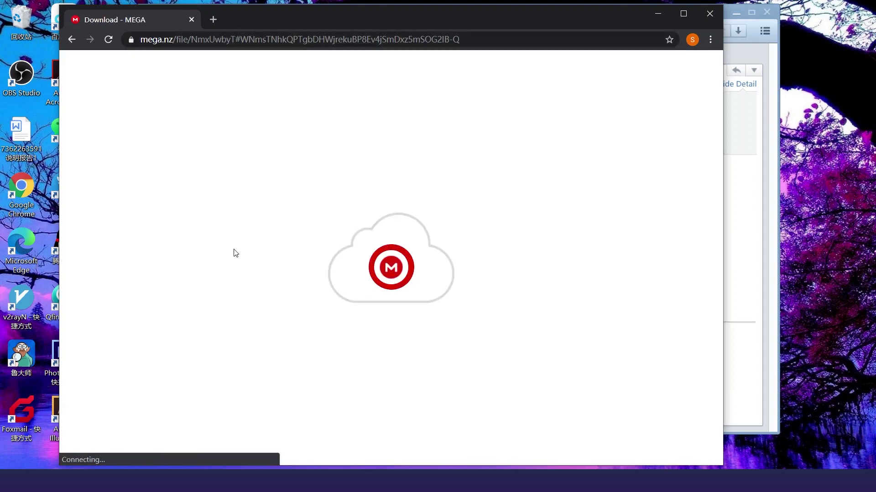
{"action": "left_click", "coordinate": [488, 225]}
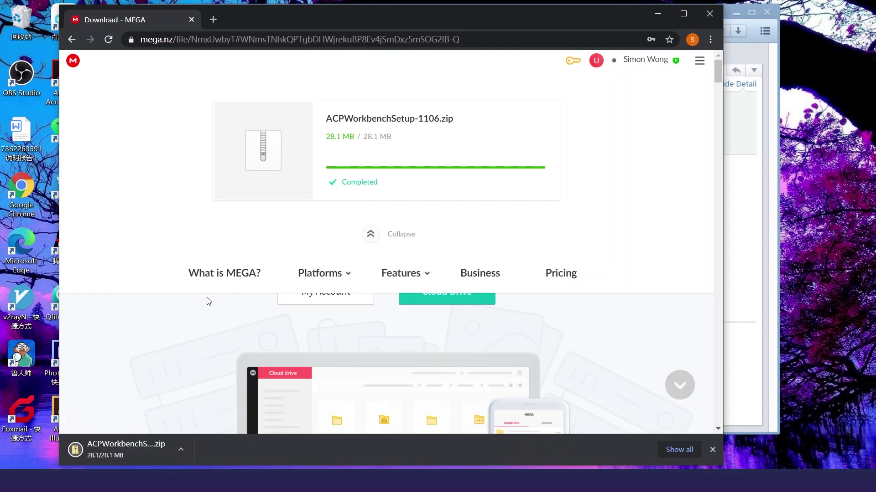
{"action": "left_click", "coordinate": [181, 450]}
- Extract ACPWorkbenchSetup-1106.zip into the Downloads folder with 7-Zip
{"action": "left_click", "coordinate": [214, 411]}
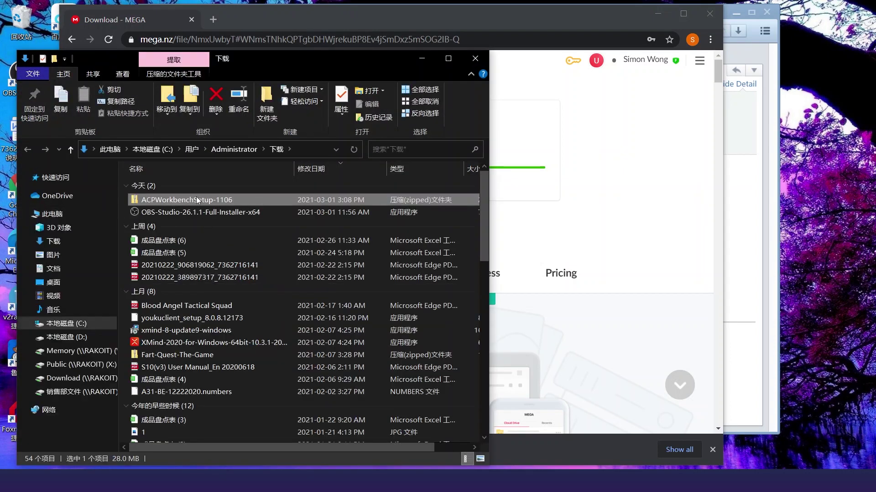
{"action": "right_click", "coordinate": [196, 199]}
{"action": "mouse_move", "coordinate": [134, 209]}
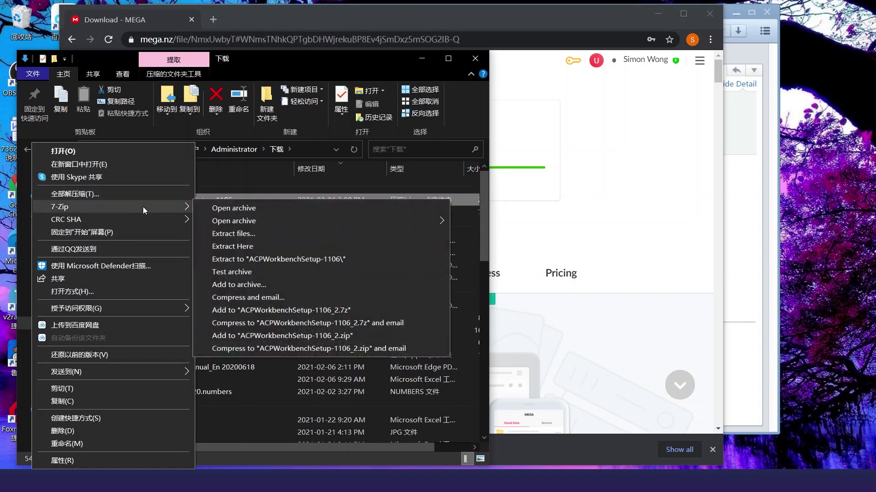
{"action": "left_click", "coordinate": [268, 235]}
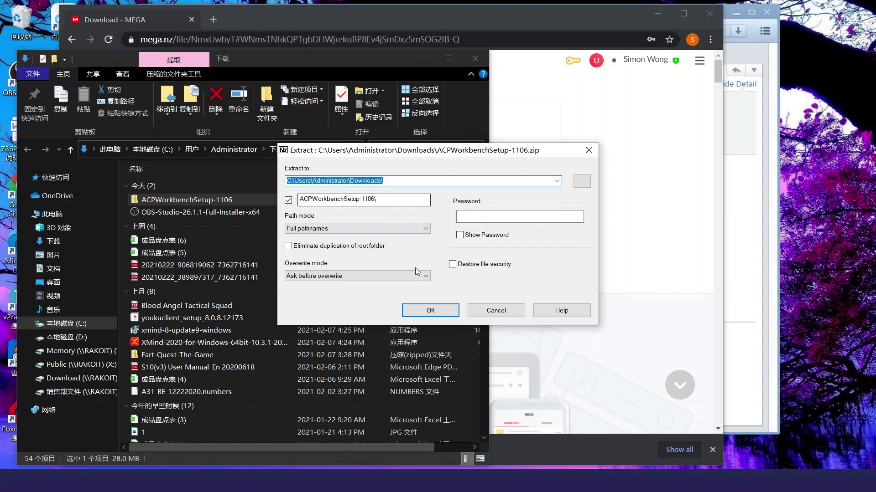
{"action": "left_click", "coordinate": [422, 308]}
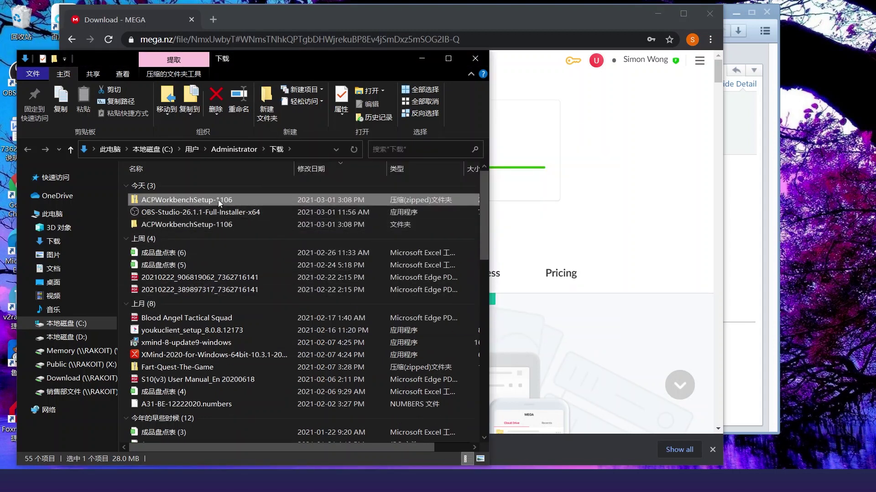
- Open ACPWorkbenchSetup-1106 > ACPWorkbenchSetup-1019 and launch the ACPWorkbenchSetup installer
{"action": "left_click", "coordinate": [216, 224]}
{"action": "double_click", "coordinate": [216, 224]}
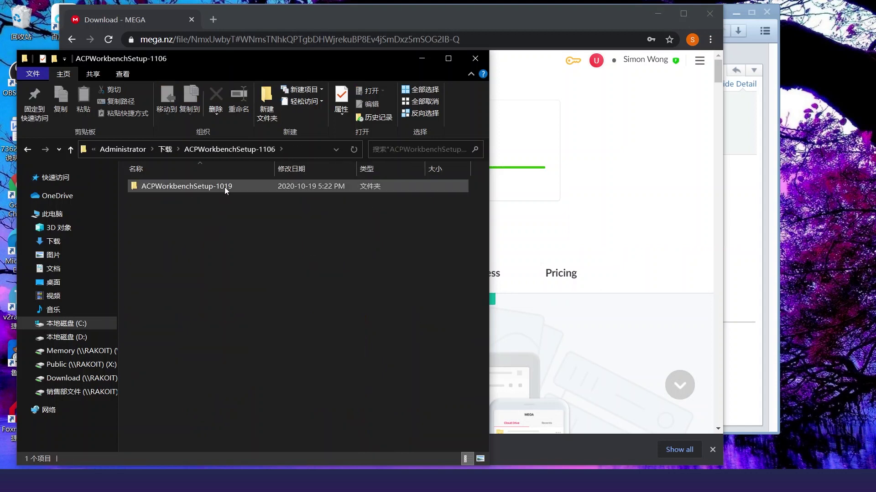
{"action": "left_click", "coordinate": [225, 187]}
{"action": "left_click", "coordinate": [224, 187]}
{"action": "left_click", "coordinate": [240, 195]}
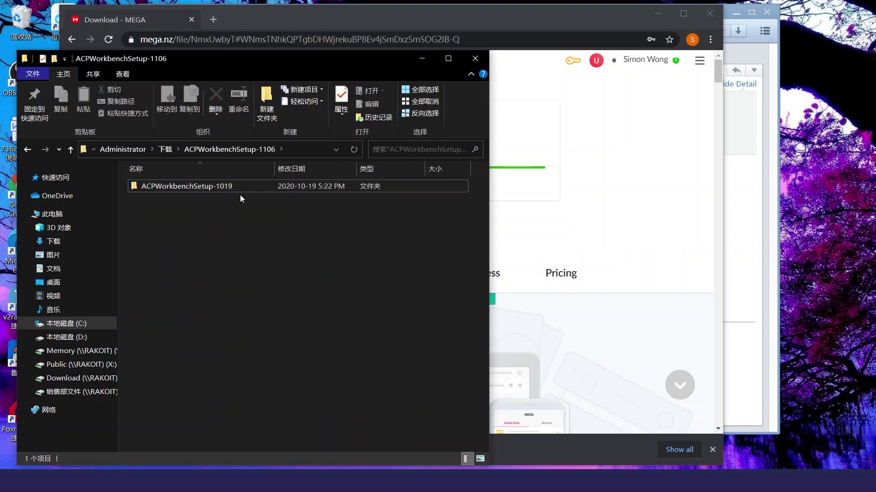
{"action": "left_click", "coordinate": [239, 184]}
{"action": "double_click", "coordinate": [240, 184]}
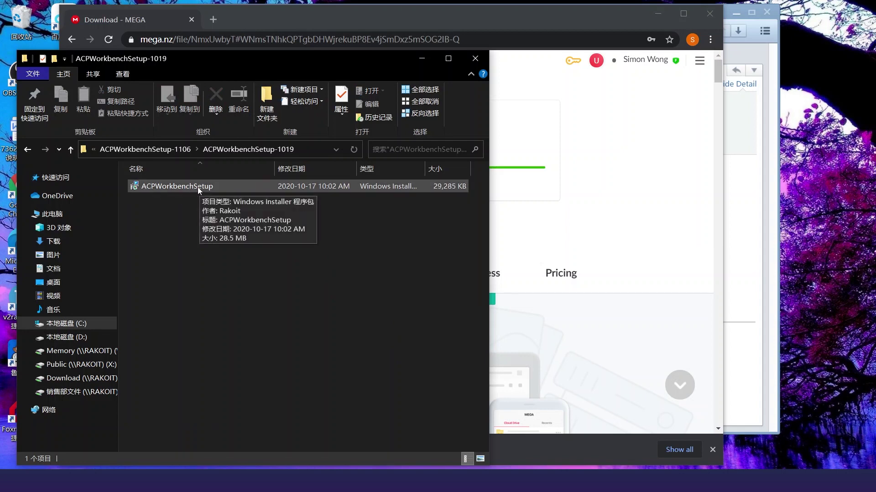
{"action": "left_click", "coordinate": [186, 186]}
{"action": "double_click", "coordinate": [181, 184]}
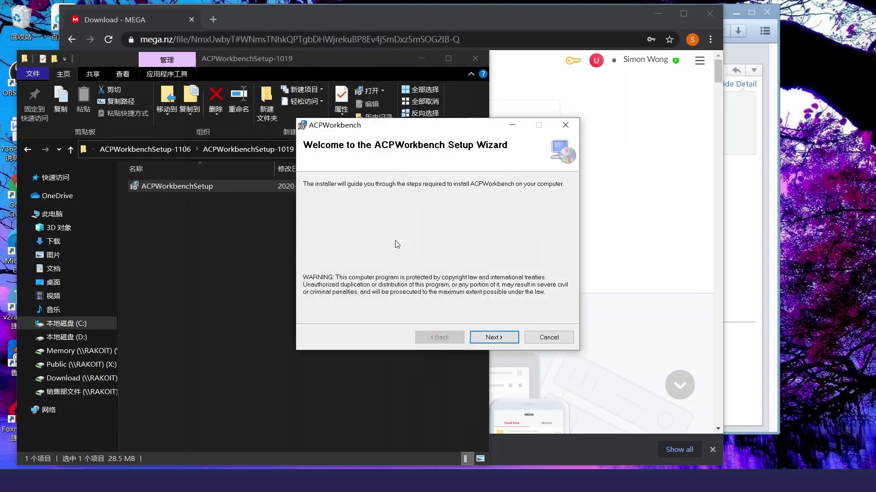
- Install ACPWorkbench for Everyone into C:\Program Files (x86)\Rakoit\ACPWorkbench\ and close the wizard
{"action": "left_click", "coordinate": [499, 339]}
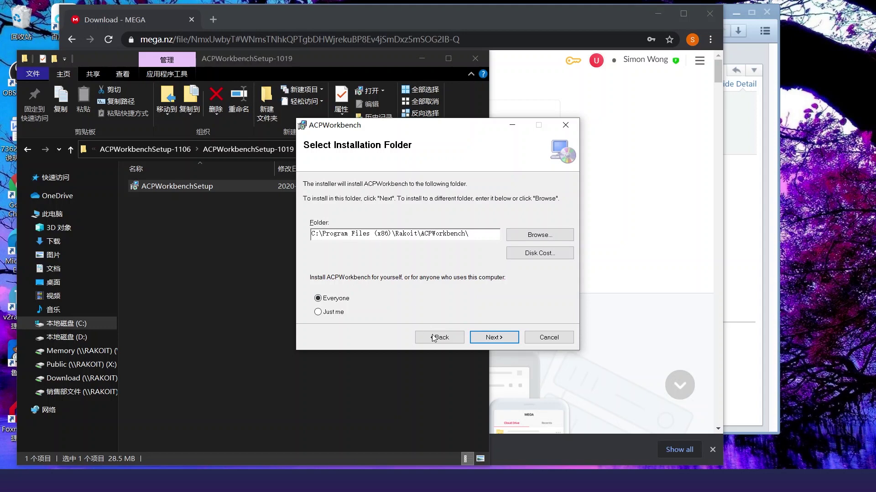
{"action": "left_click", "coordinate": [497, 341]}
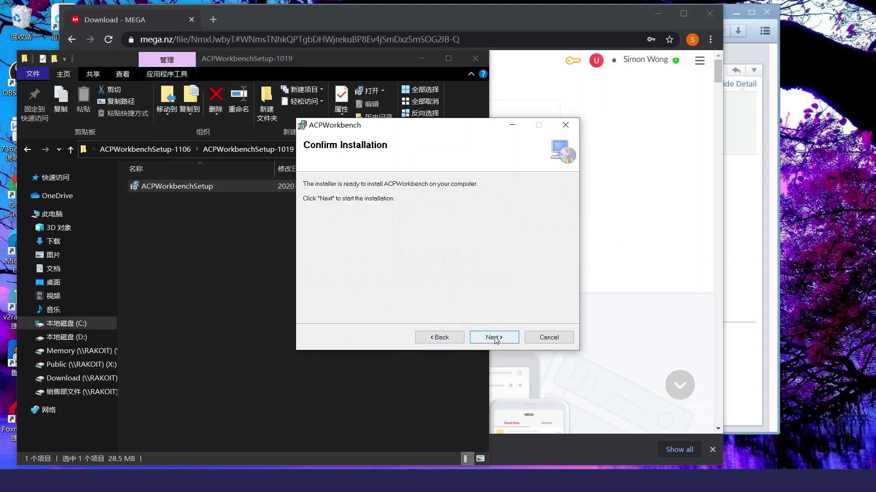
{"action": "left_click", "coordinate": [495, 338]}
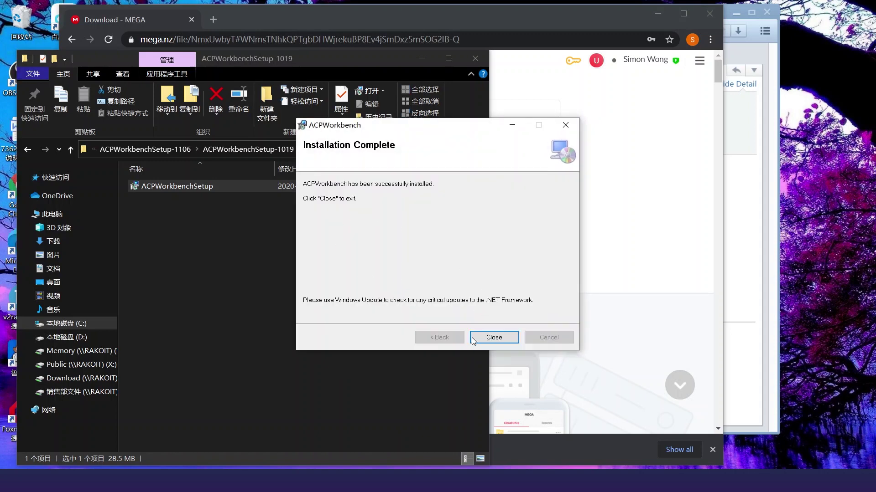
{"action": "left_click", "coordinate": [494, 337]}
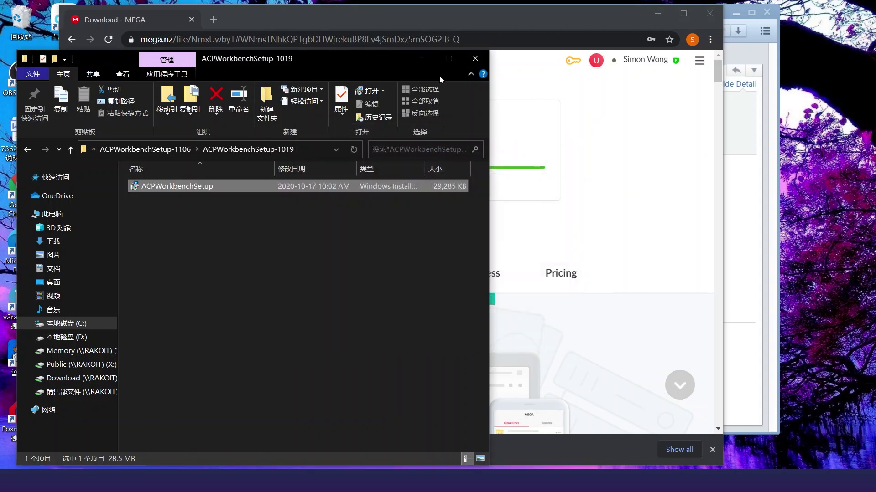
- Minimise File Explorer, Chrome and Foxmail, then launch ACPWorkbench from its desktop shortcut
{"action": "left_click", "coordinate": [422, 59]}
{"action": "left_click", "coordinate": [657, 14]}
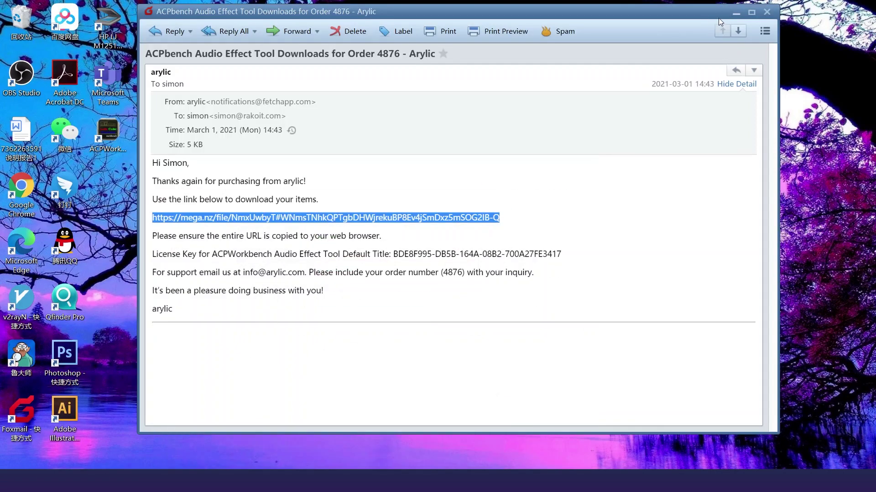
{"action": "left_click", "coordinate": [735, 14]}
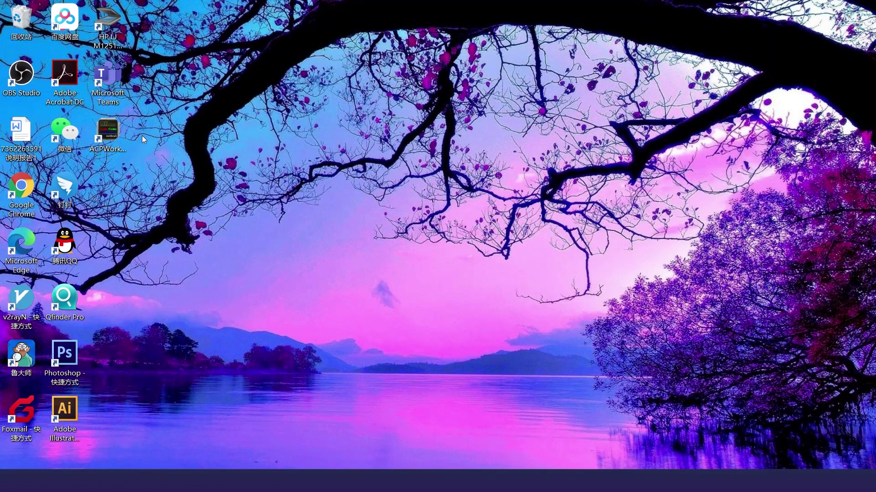
{"action": "left_click", "coordinate": [127, 137]}
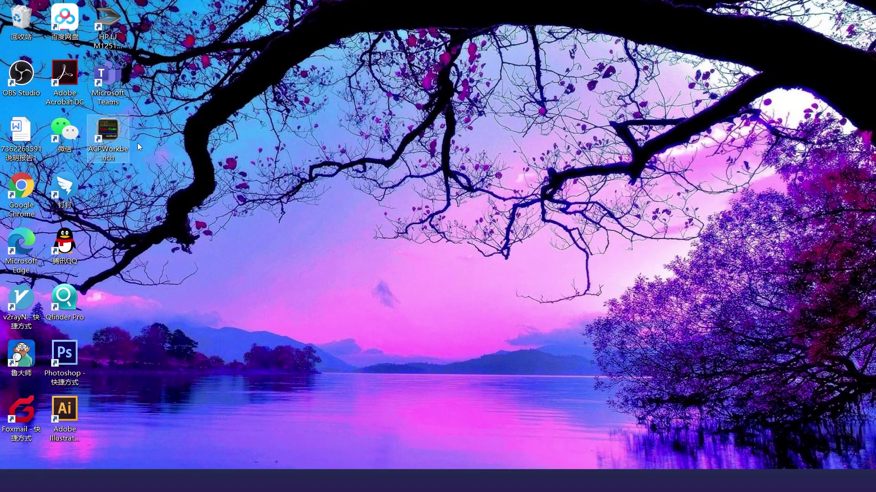
{"action": "double_click", "coordinate": [106, 131]}
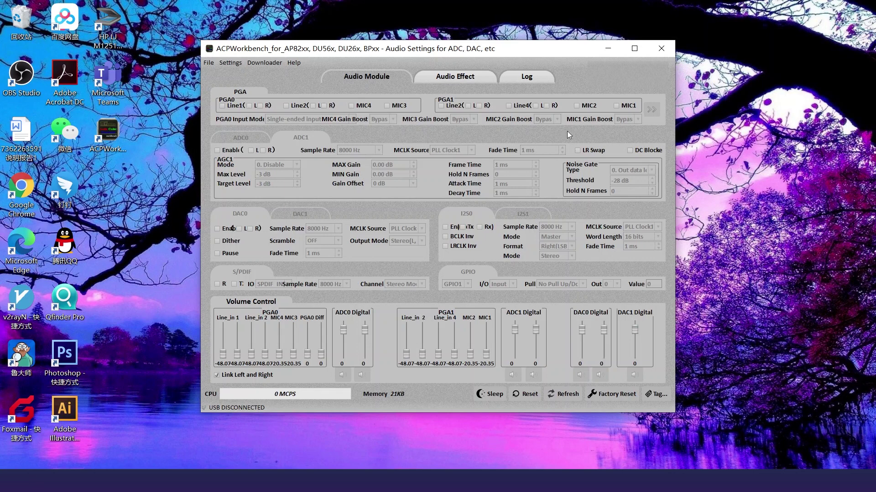
- Maximise the ACPWorkbench window and switch to the Audio Effect page
{"action": "left_click", "coordinate": [634, 48]}
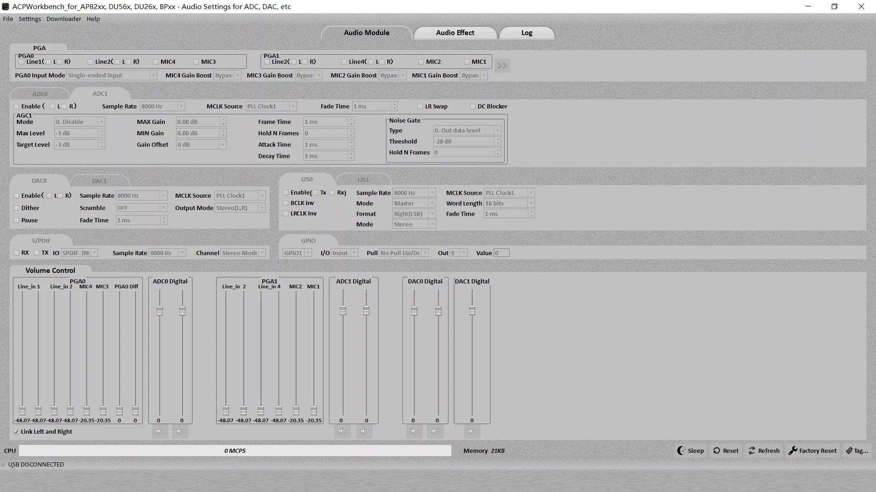
{"action": "left_click", "coordinate": [445, 36]}
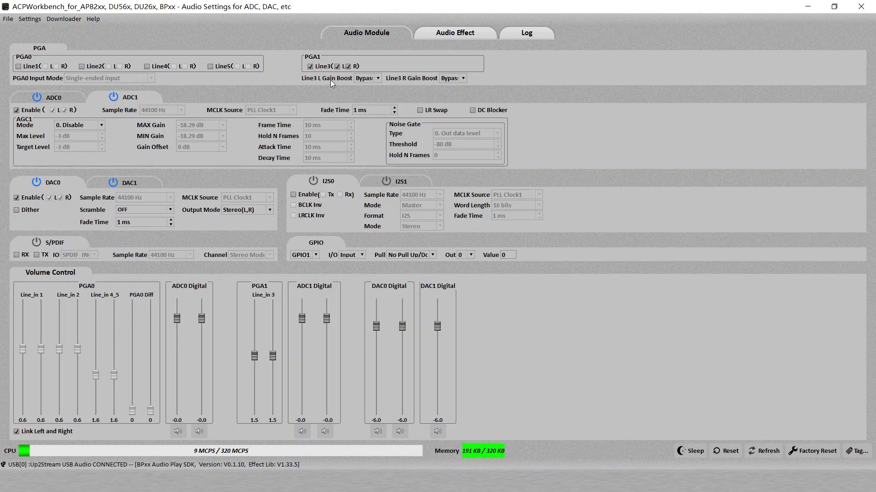
- Show the Audio Effect page with Effect List 0
{"action": "left_click", "coordinate": [455, 34]}
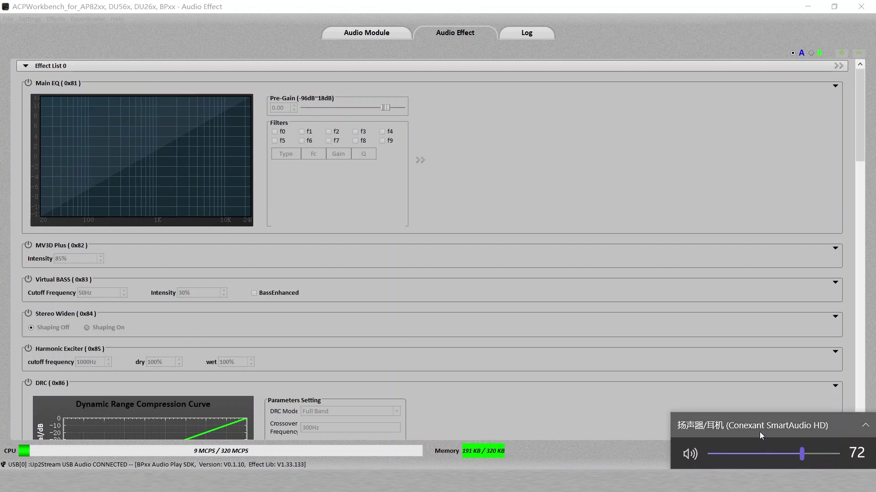
- Route sound to Up2Stream USB Audio, play the background track in Groove Music, then minimise it
{"action": "left_click", "coordinate": [759, 431]}
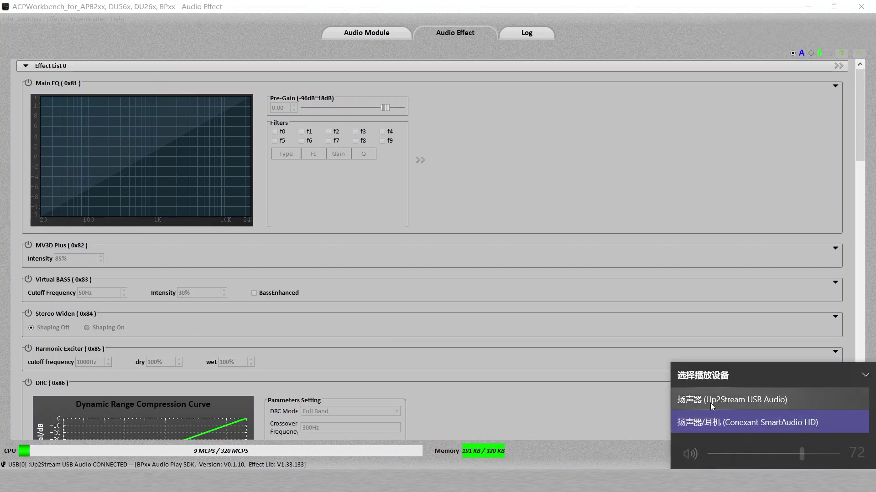
{"action": "left_click", "coordinate": [753, 400]}
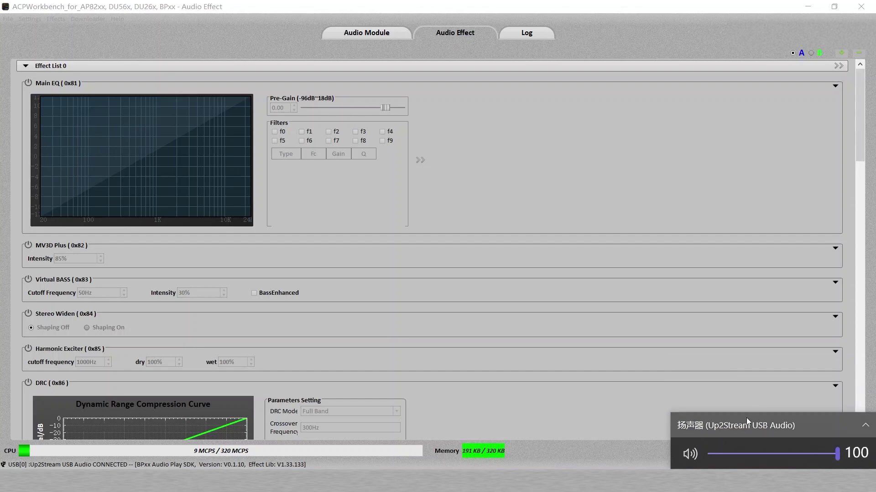
{"action": "left_click", "coordinate": [579, 423]}
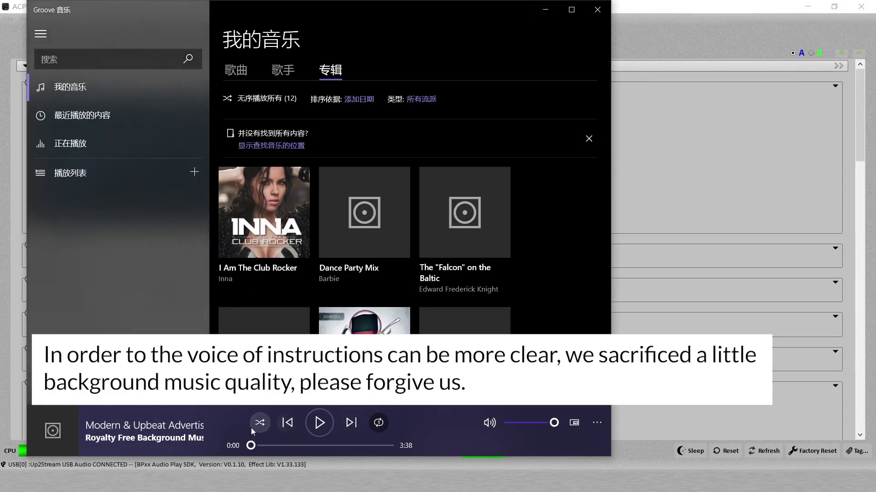
{"action": "left_click", "coordinate": [322, 428]}
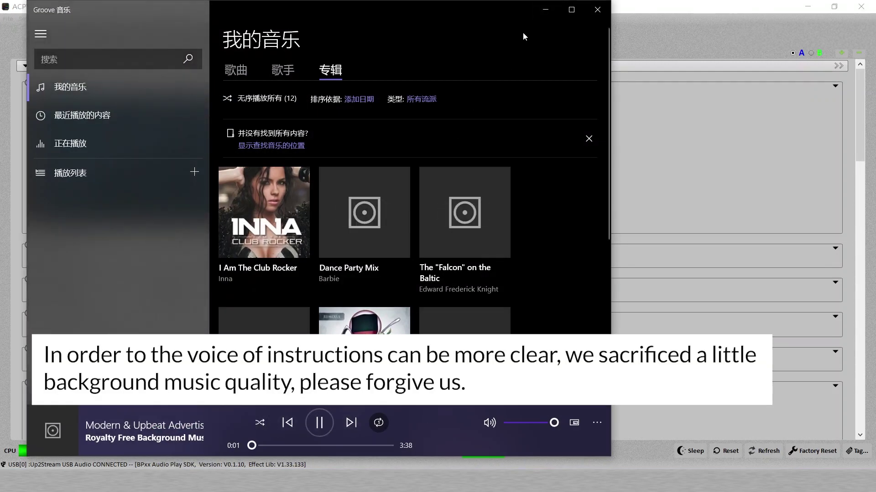
{"action": "left_click", "coordinate": [546, 9]}
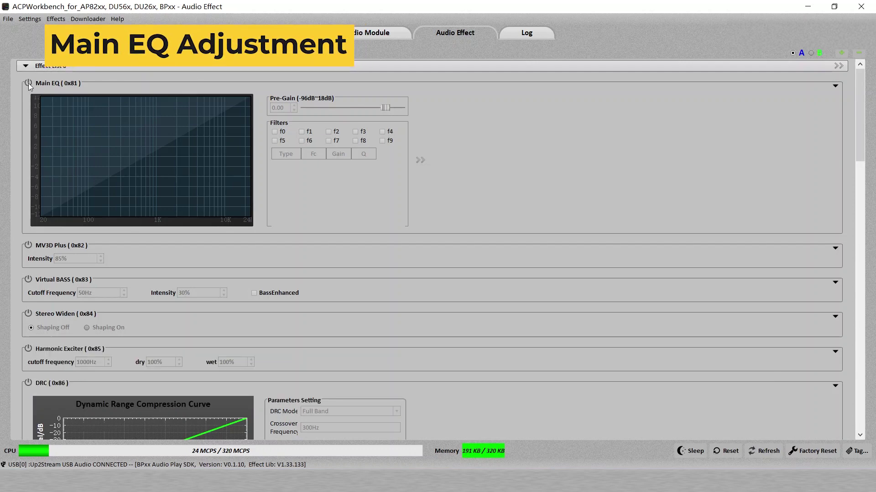
- Turn on Main EQ and drag its Pre-Gain slider down to -4.50 dB
{"action": "left_click", "coordinate": [28, 83]}
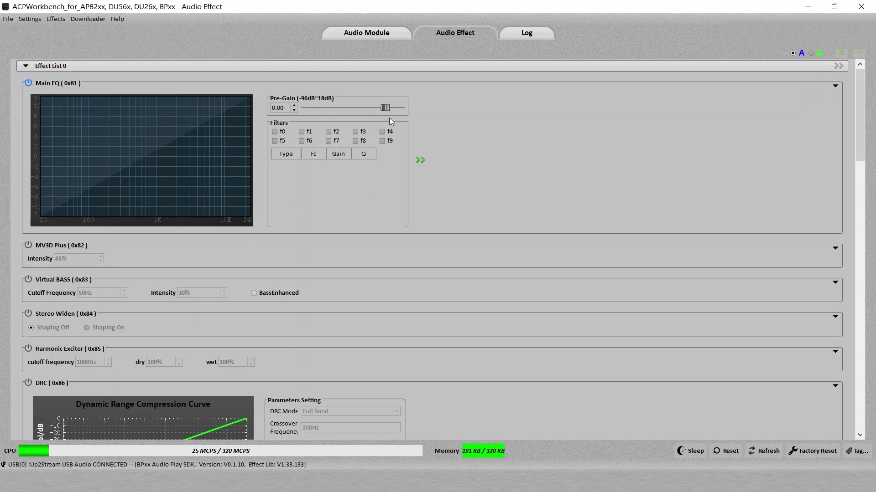
{"action": "mouse_move", "coordinate": [385, 108]}
{"action": "left_mouse_down"}
{"action": "mouse_move", "coordinate": [320, 114]}
{"action": "mouse_move", "coordinate": [402, 116]}
{"action": "mouse_move", "coordinate": [383, 113]}
{"action": "left_mouse_up"}
- Open the Main EQ plot and try Classical, Vocal Booster, Flat and Bass Booster with 5.90 dB pre-gain
{"action": "left_click", "coordinate": [420, 160]}
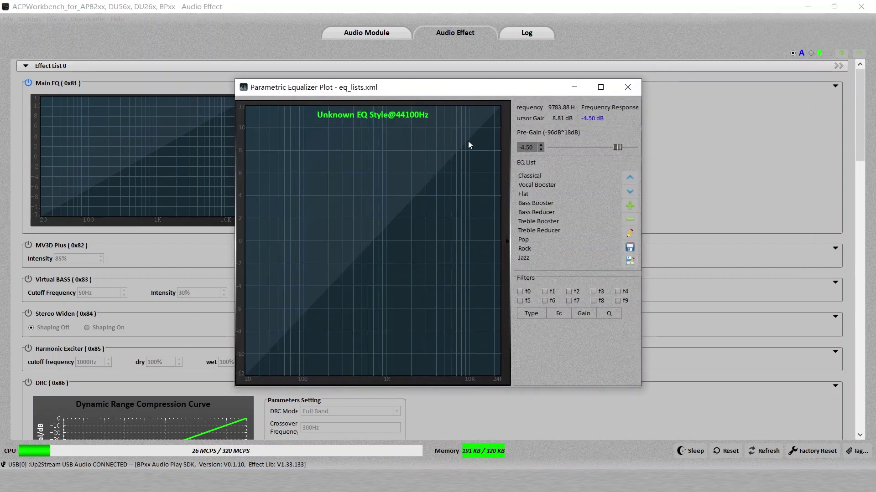
{"action": "left_click", "coordinate": [535, 175]}
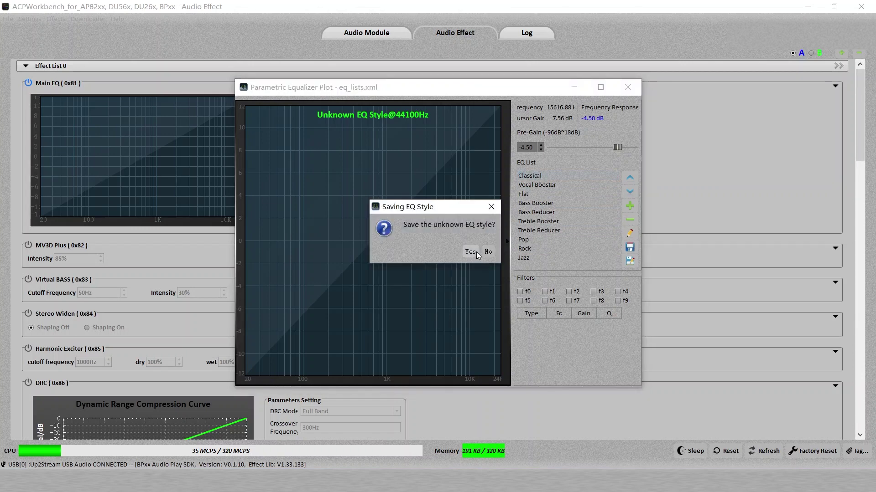
{"action": "left_click", "coordinate": [488, 252]}
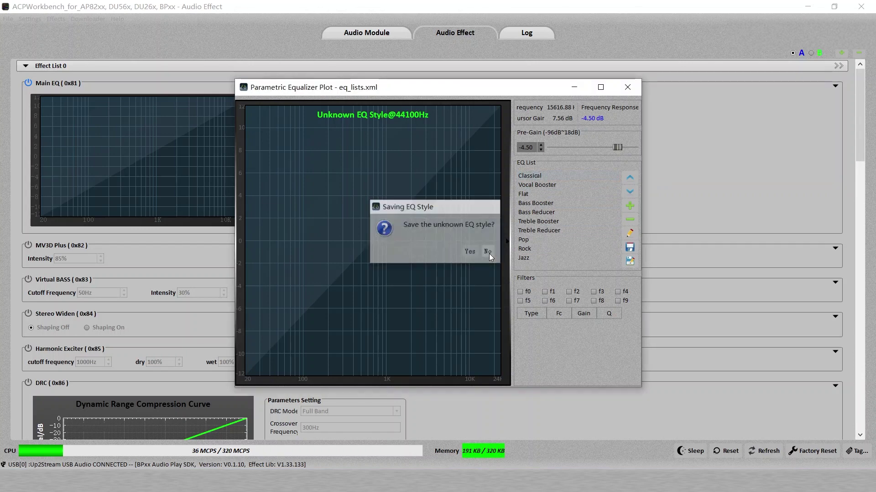
{"action": "left_click", "coordinate": [544, 187]}
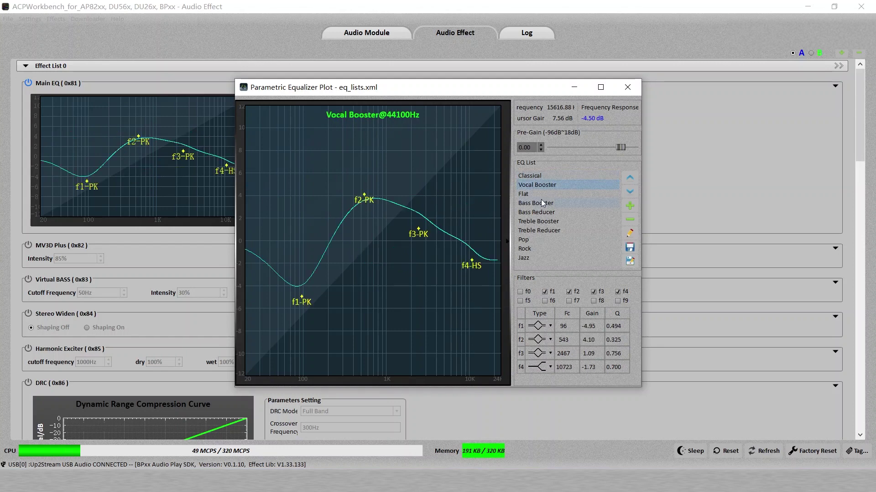
{"action": "left_click", "coordinate": [541, 194]}
{"action": "left_click", "coordinate": [543, 204]}
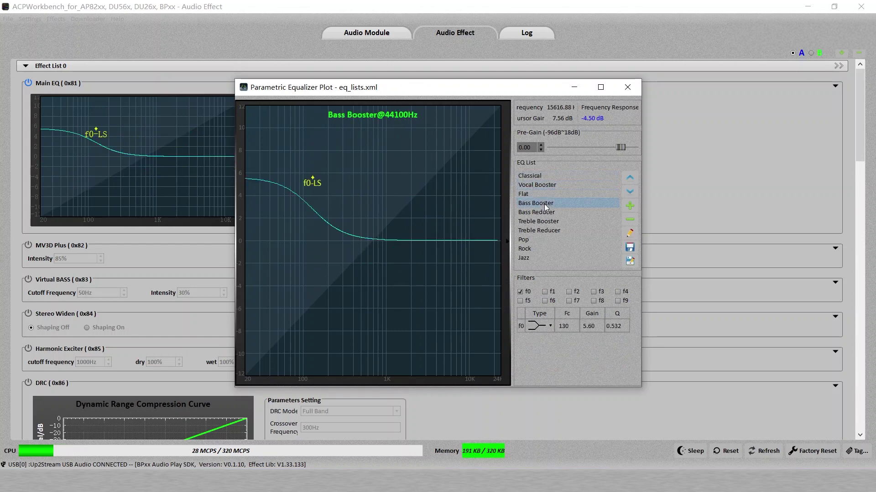
{"action": "left_click", "coordinate": [623, 149]}
{"action": "left_click_drag", "start_coordinate": [623, 150], "coordinate": [625, 153]}
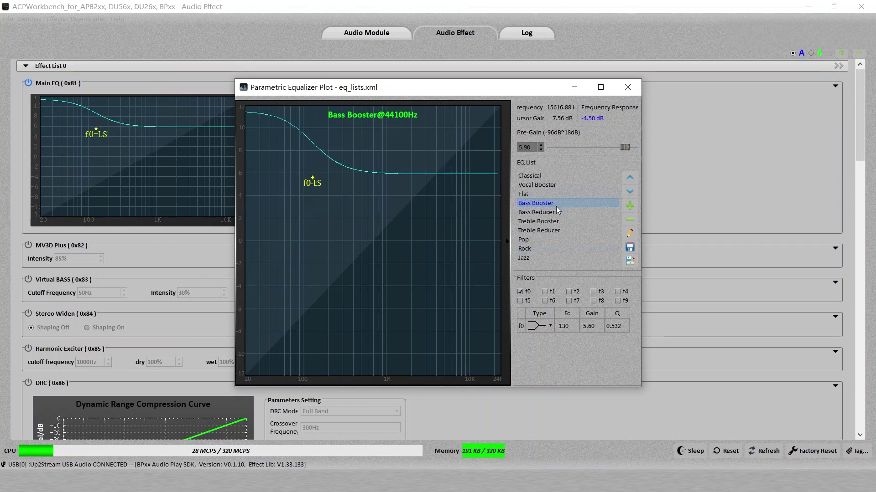
- Compare Treble Booster, Pop, Rock and Jazz, settle on Jazz, and enable its f1 filter at 963 Hz
{"action": "left_click", "coordinate": [550, 221]}
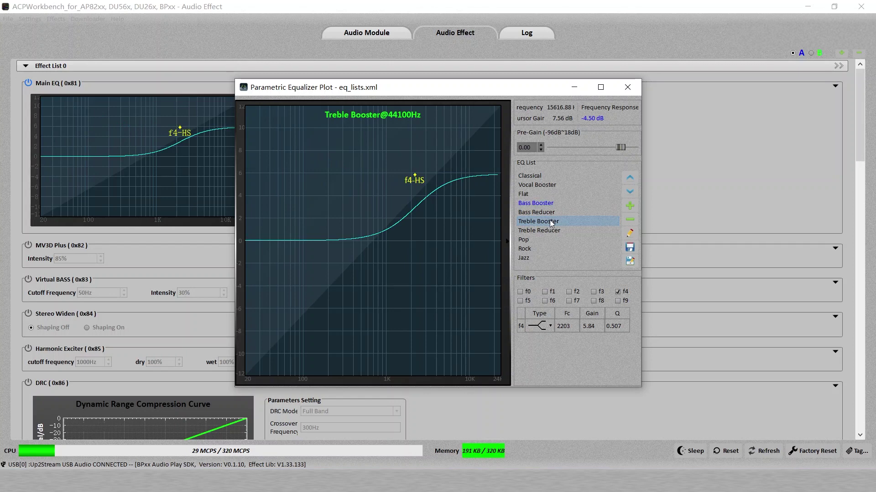
{"action": "left_click", "coordinate": [545, 236]}
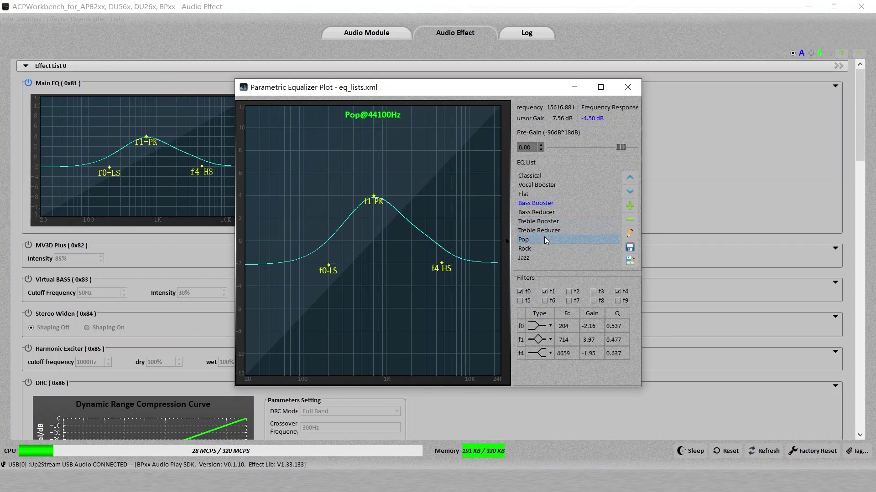
{"action": "left_click", "coordinate": [537, 250]}
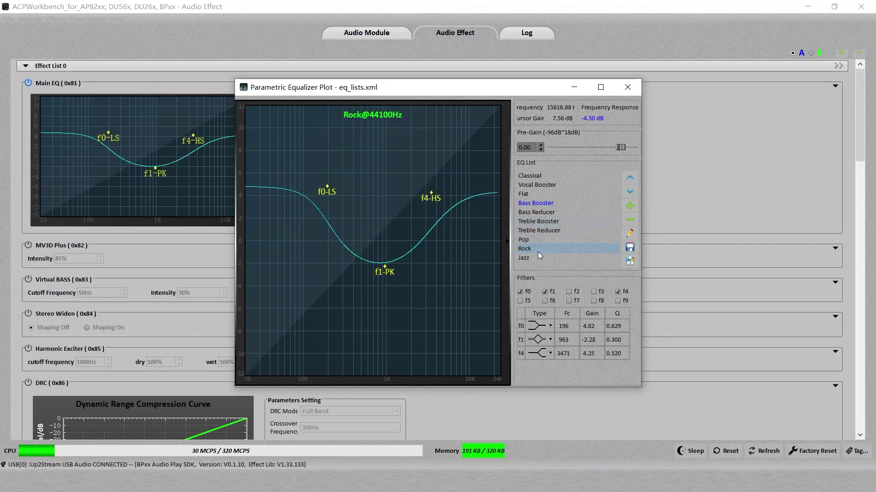
{"action": "left_click", "coordinate": [536, 256]}
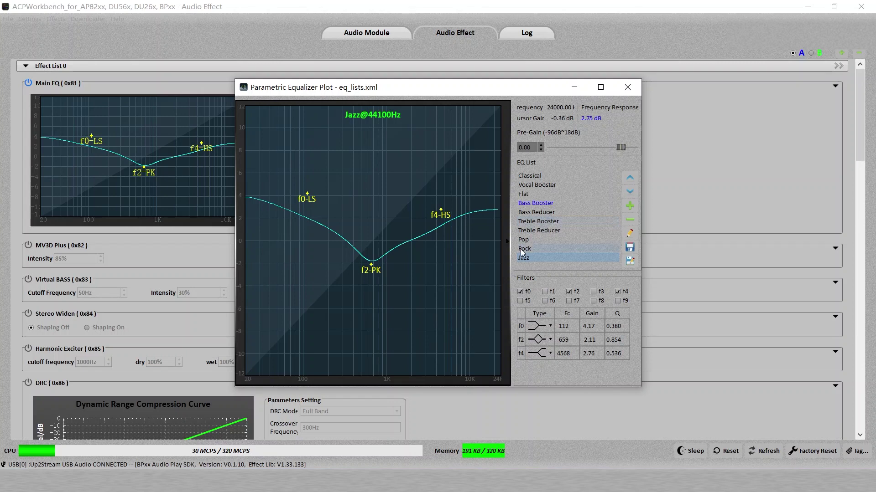
{"action": "left_click", "coordinate": [539, 247]}
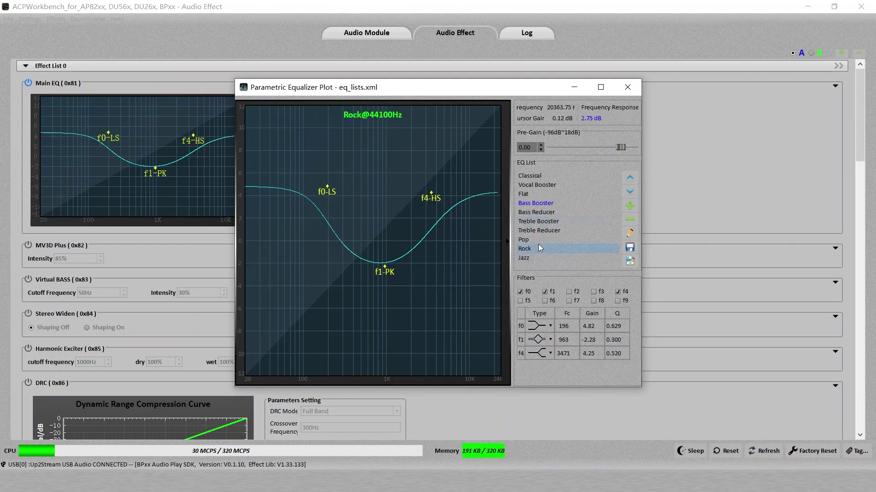
{"action": "left_click", "coordinate": [536, 238]}
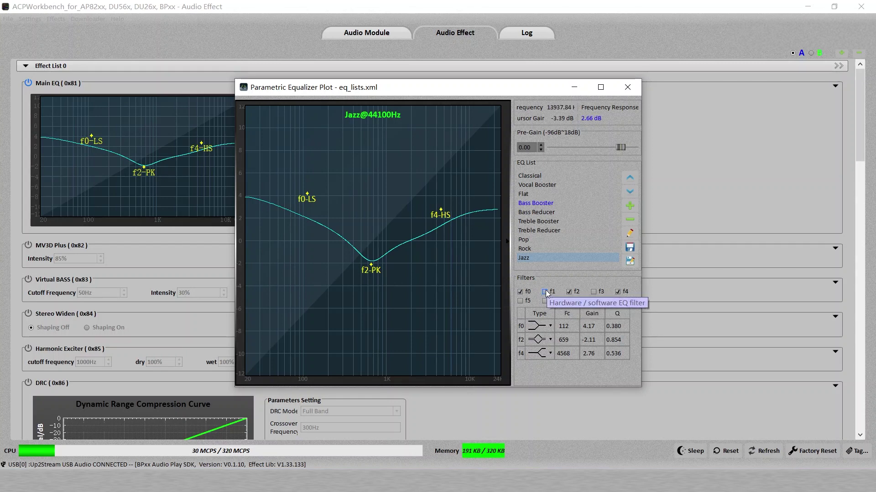
{"action": "left_click", "coordinate": [544, 292]}
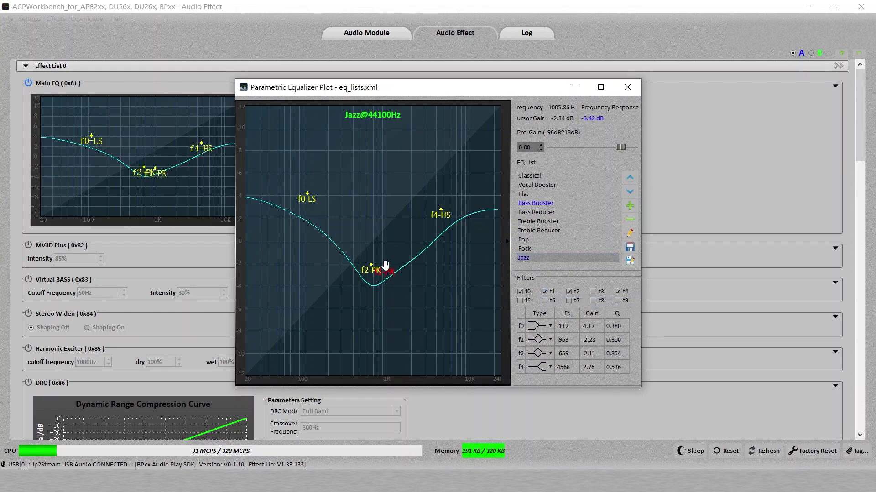
- Shape the f1 peak to about 2406 Hz with 2.38 dB gain, then start saving the curve
{"action": "mouse_move", "coordinate": [387, 272]}
{"action": "left_mouse_down"}
{"action": "mouse_move", "coordinate": [380, 354]}
{"action": "mouse_move", "coordinate": [405, 158]}
{"action": "mouse_move", "coordinate": [398, 122]}
{"action": "mouse_move", "coordinate": [417, 120]}
{"action": "mouse_move", "coordinate": [420, 248]}
{"action": "mouse_move", "coordinate": [439, 259]}
{"action": "mouse_move", "coordinate": [372, 242]}
{"action": "mouse_move", "coordinate": [364, 231]}
{"action": "mouse_move", "coordinate": [417, 215]}
{"action": "left_mouse_up"}
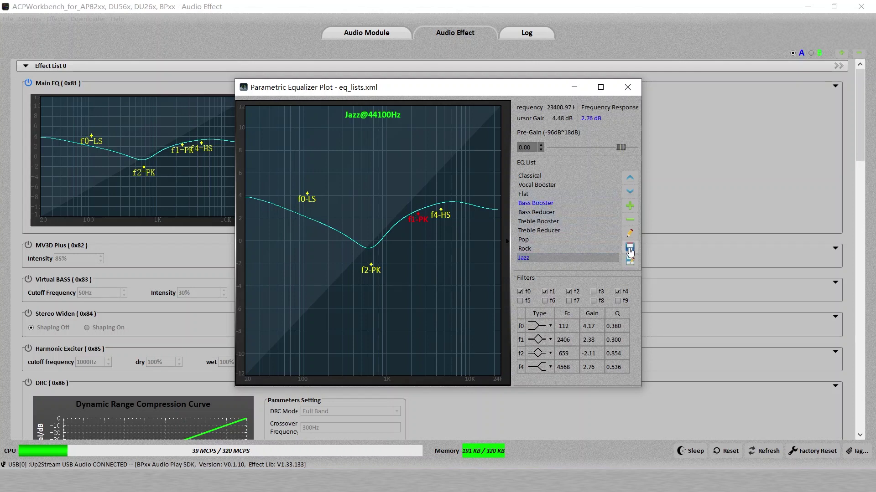
{"action": "left_click", "coordinate": [629, 262]}
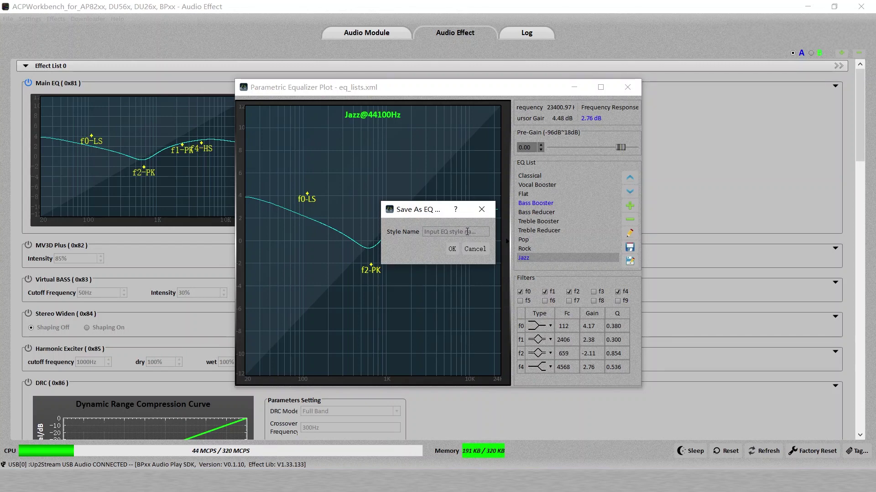
- Name the new EQ style Jazz1, confirm the save, and select Jazz1 in the EQ list
{"action": "type", "text": "Jazz"}
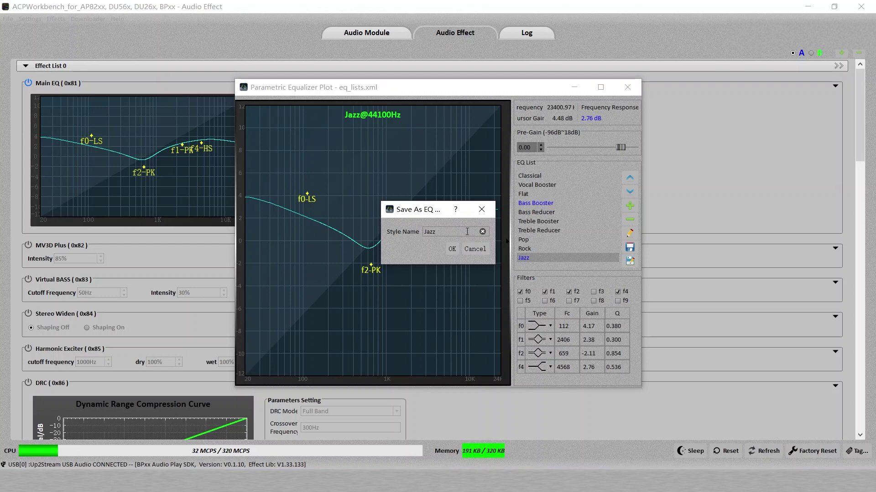
{"action": "type", "text": "1"}
{"action": "left_click", "coordinate": [455, 249]}
{"action": "left_click", "coordinate": [477, 253]}
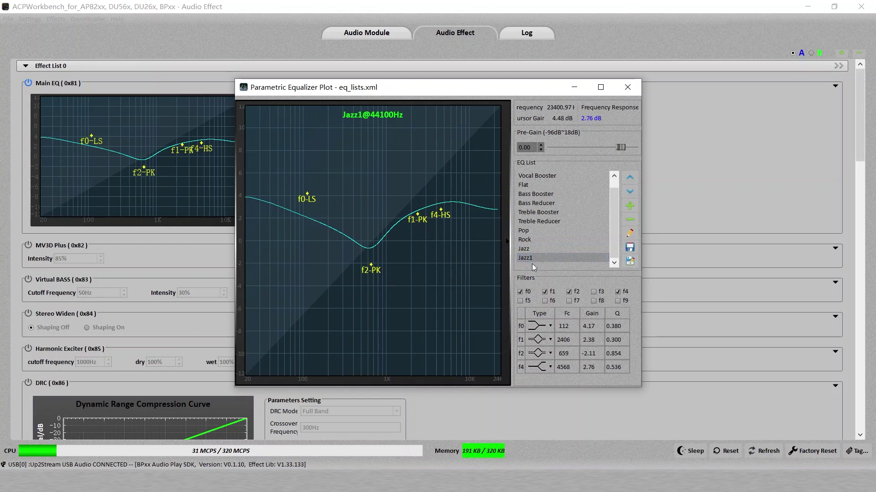
{"action": "left_click", "coordinate": [531, 258]}
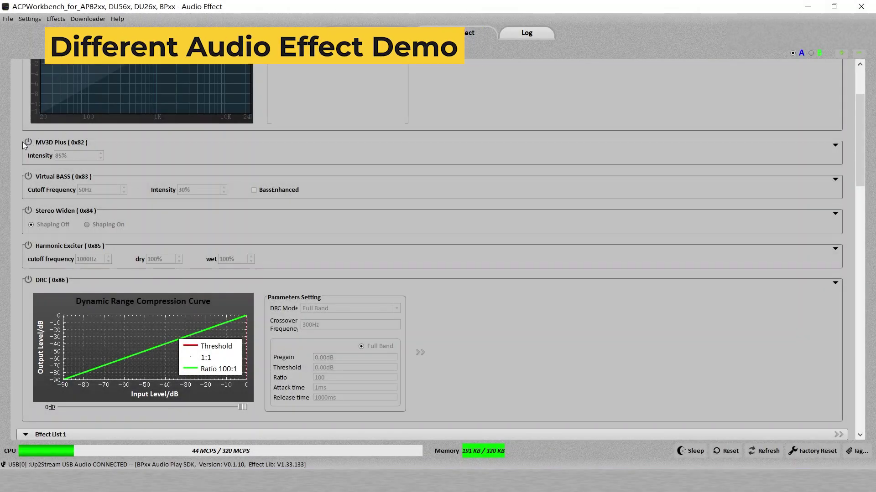
- Switch on MV3D Plus, try an intensity of 30, then switch it off
{"action": "left_click", "coordinate": [29, 142]}
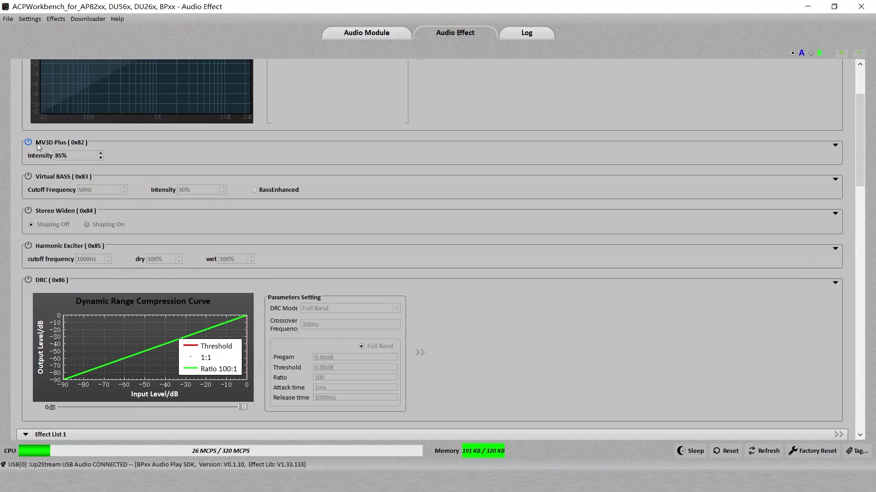
{"action": "left_click_drag", "start_coordinate": [60, 155], "coordinate": [56, 155]}
{"action": "scroll", "coordinate": [100, 154], "scroll_direction": "up", "scroll_amount": 6}
{"action": "type", "text": "30"}
{"action": "left_click", "coordinate": [79, 159]}
{"action": "left_click_drag", "start_coordinate": [62, 155], "coordinate": [58, 155]}
{"action": "left_click", "coordinate": [28, 143]}
- Switch on Virtual BASS, set its intensity to 10%, then switch it off
{"action": "left_click", "coordinate": [29, 177]}
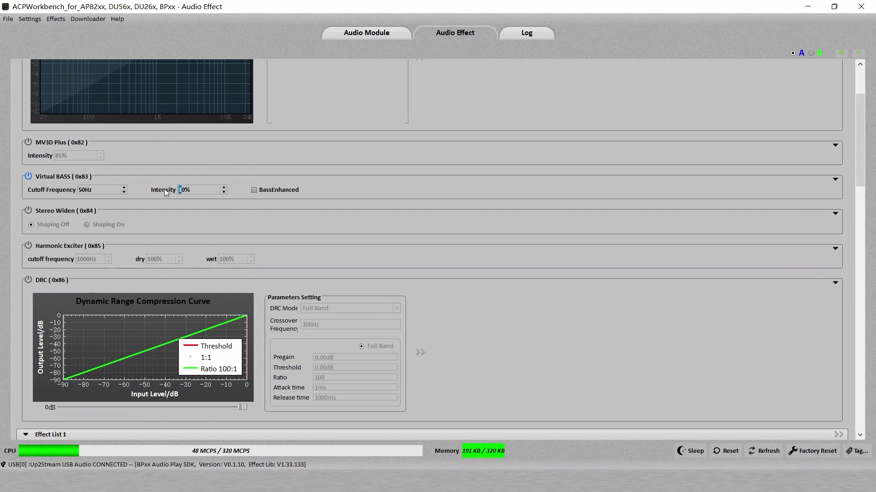
{"action": "key", "text": "ctrl+a"}
{"action": "type", "text": "10"}
{"action": "key", "text": "Return"}
{"action": "left_click", "coordinate": [29, 176]}
- Try Stereo Widen with shaping turned on and back off, then switch the effect off
{"action": "left_click", "coordinate": [28, 210]}
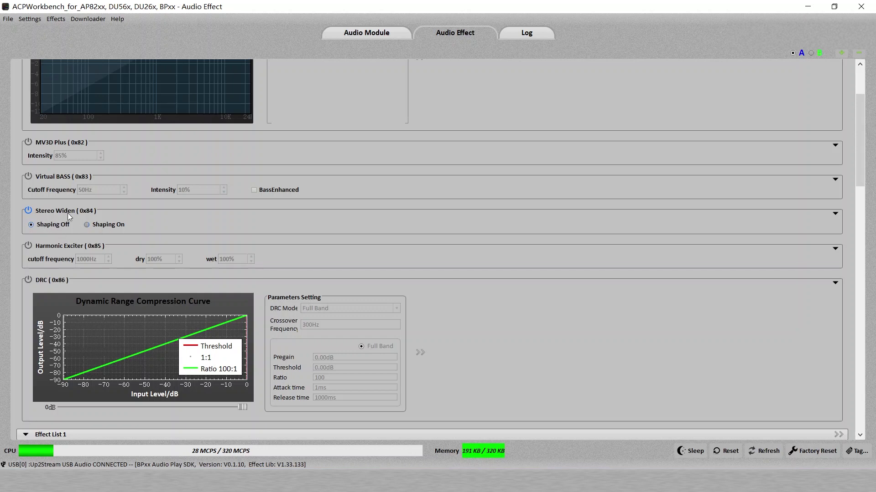
{"action": "left_click", "coordinate": [87, 225]}
{"action": "left_click", "coordinate": [32, 225]}
{"action": "left_click", "coordinate": [29, 211]}
- Enable Harmonic Exciter, set dry to 100% and wet to 1%, then switch it off
{"action": "left_click", "coordinate": [28, 245]}
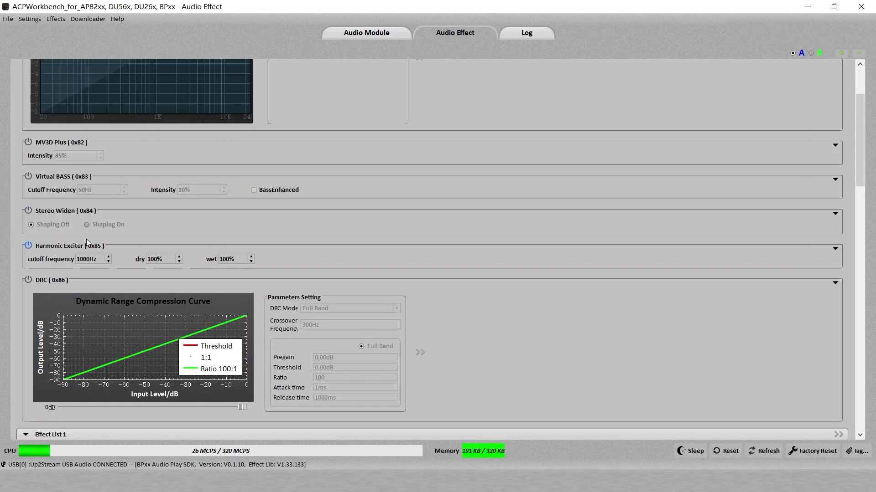
{"action": "scroll", "coordinate": [114, 239], "scroll_direction": "down", "scroll_amount": 1}
{"action": "left_click_drag", "start_coordinate": [154, 230], "coordinate": [133, 233]}
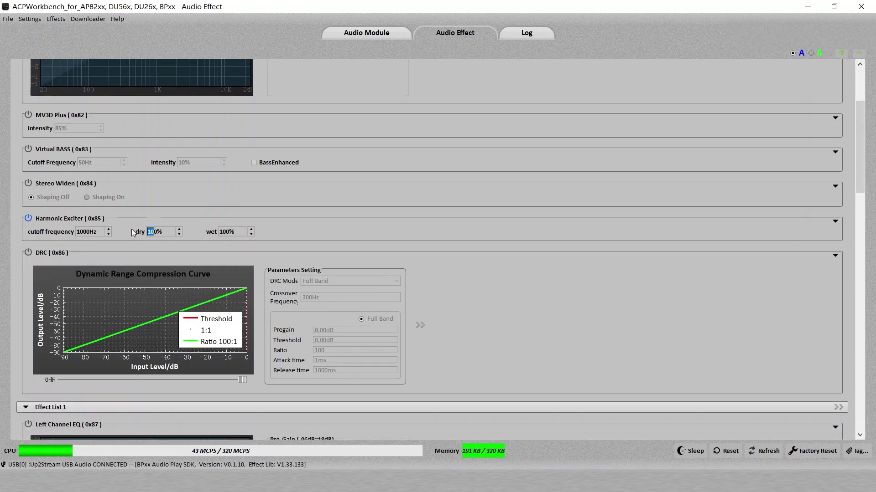
{"action": "key", "text": "BackSpace"}
{"action": "type", "text": "10"}
{"action": "left_click_drag", "start_coordinate": [226, 232], "coordinate": [201, 233]}
{"action": "type", "text": "1"}
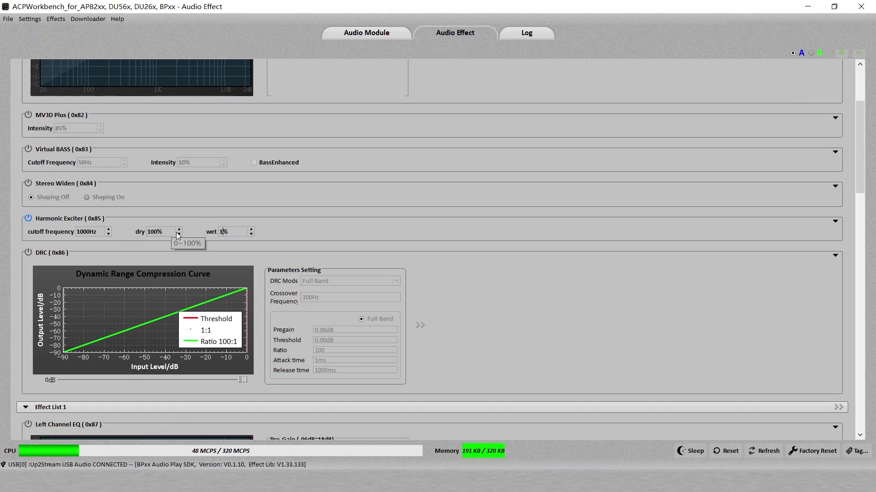
{"action": "left_click", "coordinate": [28, 218]}
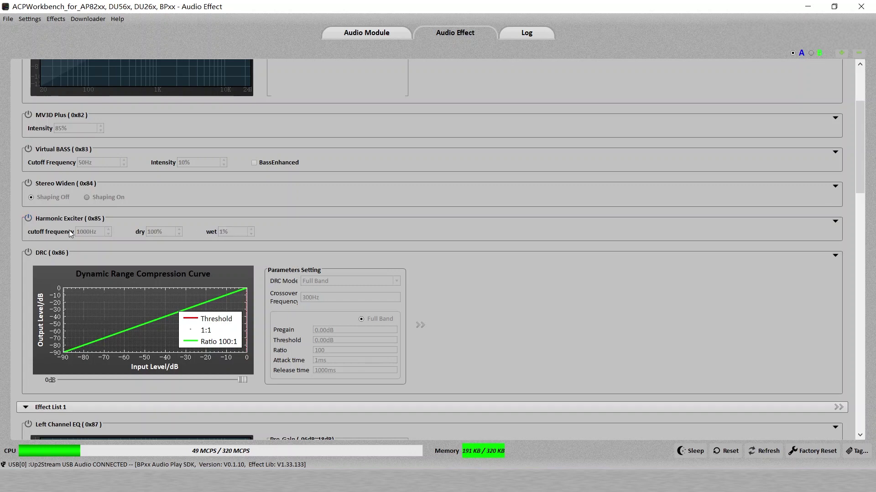
{"action": "scroll", "coordinate": [69, 228], "scroll_direction": "down", "scroll_amount": 2}
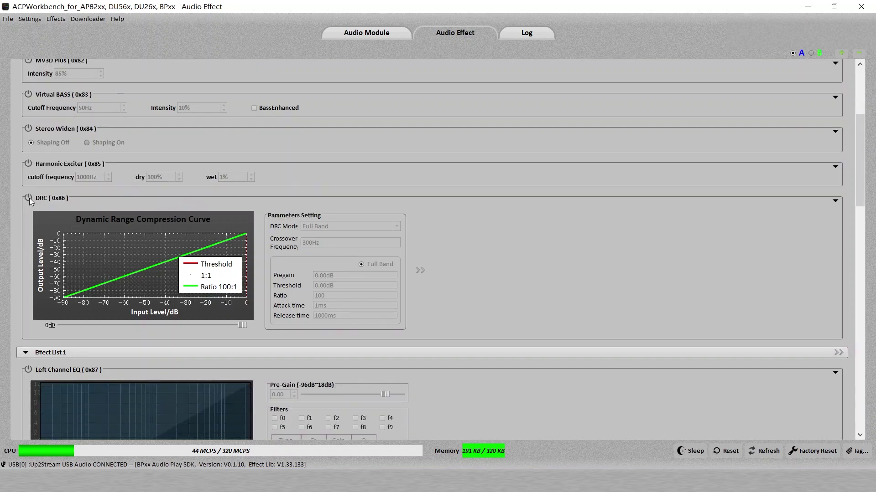
- Enable DRC in Full Band mode with 1.00 dB pregain and a -38.99 dB threshold
{"action": "left_click", "coordinate": [29, 197]}
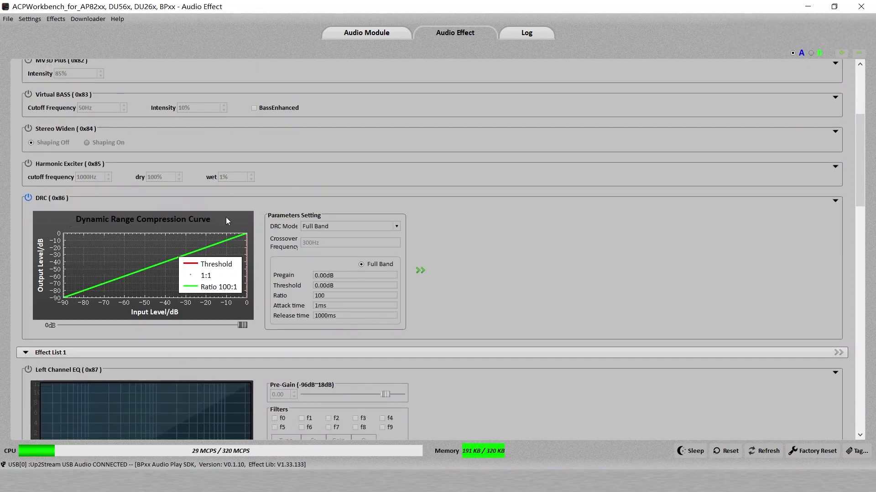
{"action": "left_click", "coordinate": [420, 271]}
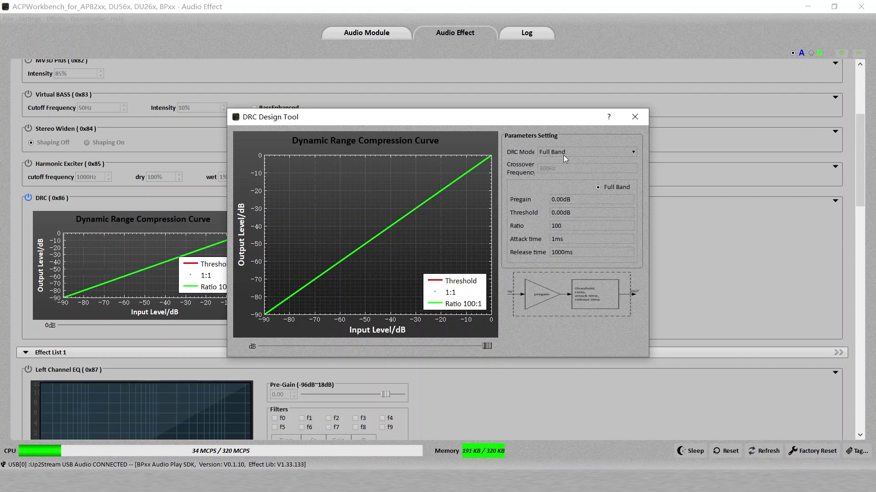
{"action": "left_click", "coordinate": [576, 152]}
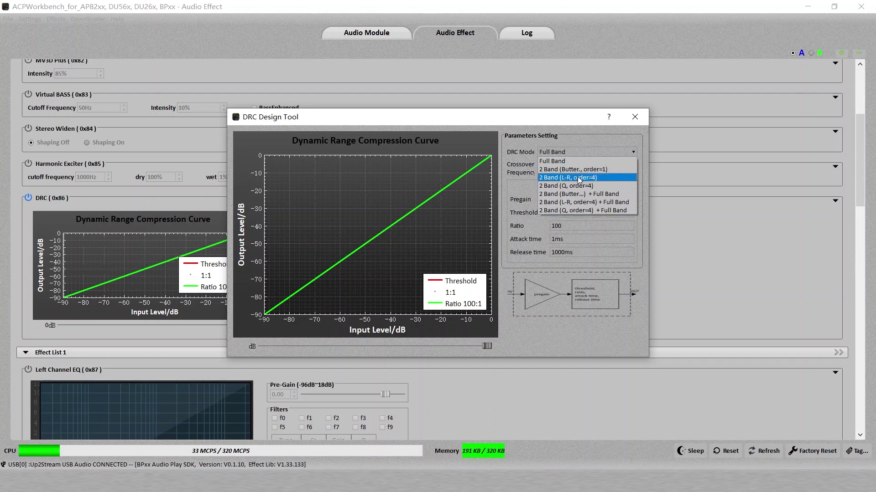
{"action": "left_click", "coordinate": [570, 161]}
{"action": "left_click", "coordinate": [552, 199]}
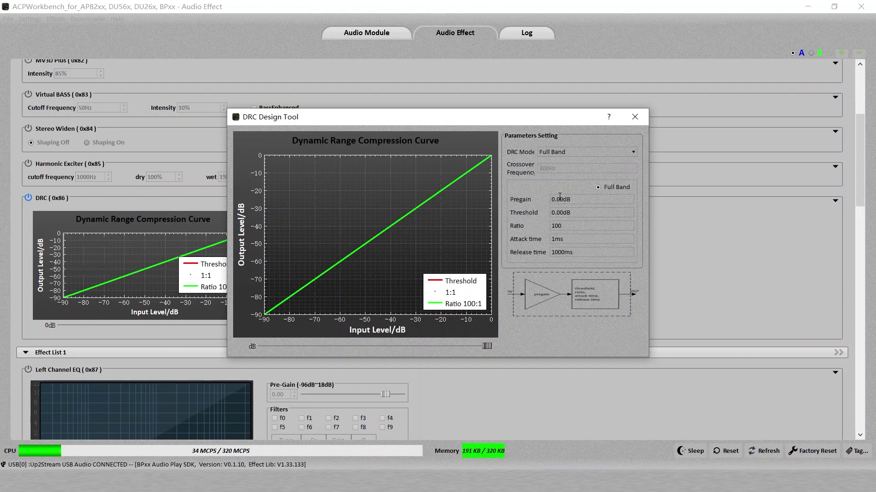
{"action": "type", "text": "1"}
{"action": "key", "text": "Return"}
{"action": "left_click", "coordinate": [563, 204]}
{"action": "key", "text": "Delete"}
{"action": "key", "text": "Return"}
{"action": "left_click_drag", "start_coordinate": [486, 345], "coordinate": [391, 353]}
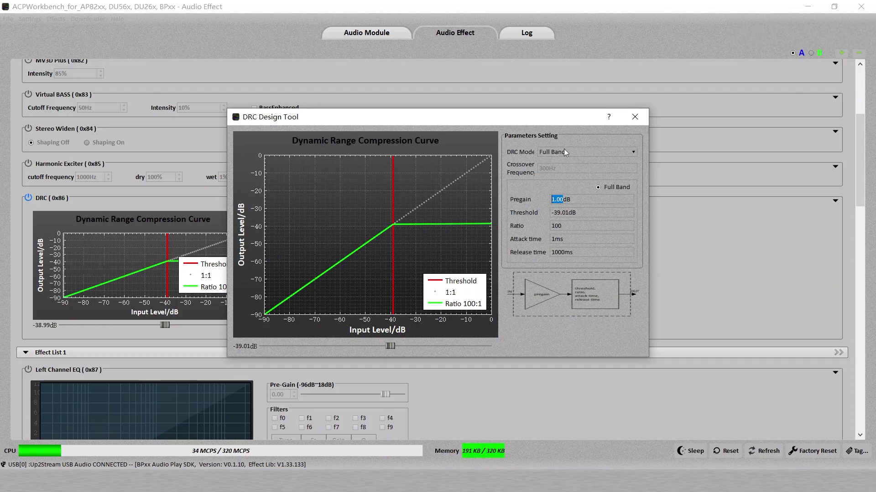
{"action": "left_click", "coordinate": [634, 117]}
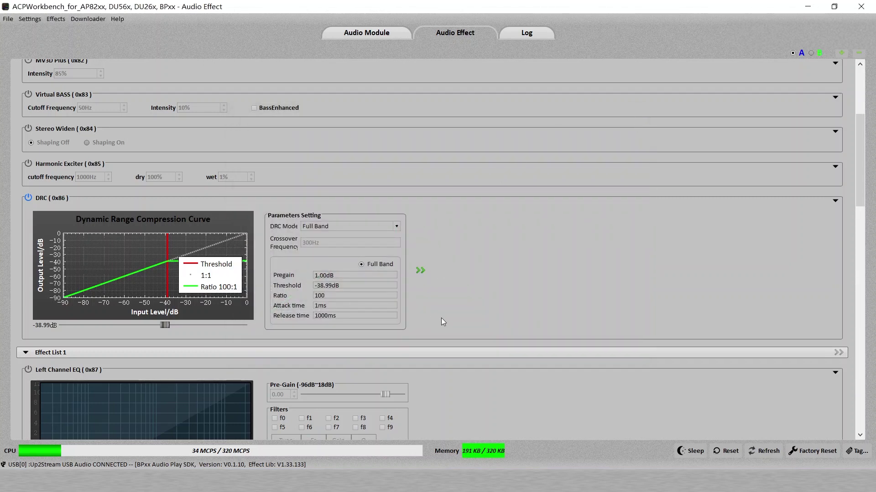
- Turn on the Left Channel EQ, then set the right pre-gain to -11.10 and the left to -28.60
{"action": "scroll", "coordinate": [39, 108], "scroll_direction": "down", "scroll_amount": 5}
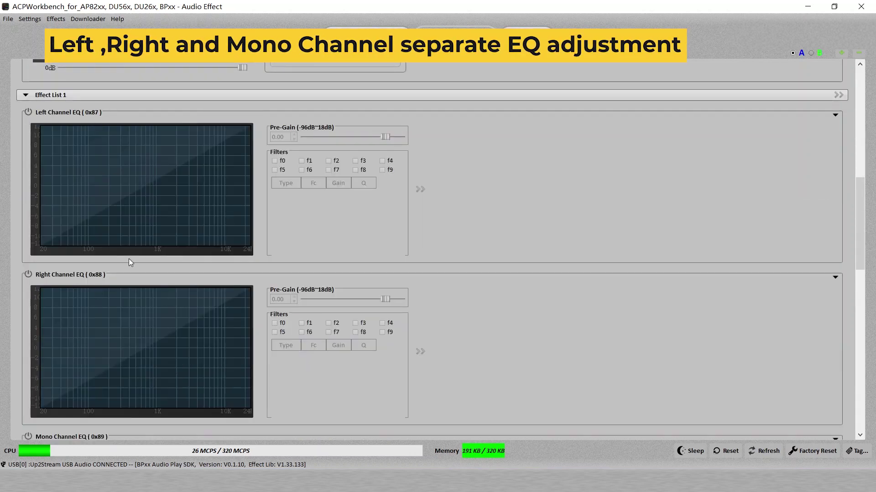
{"action": "left_click", "coordinate": [28, 112]}
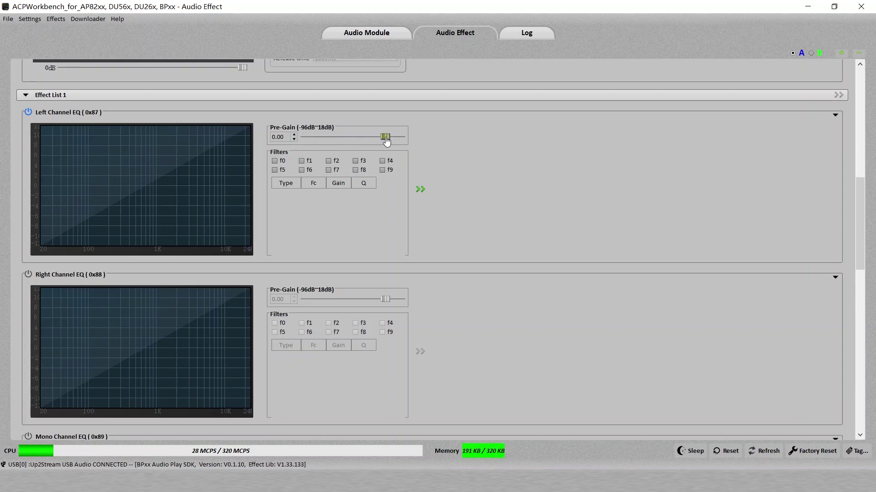
{"action": "left_click_drag", "start_coordinate": [385, 141], "coordinate": [346, 143]}
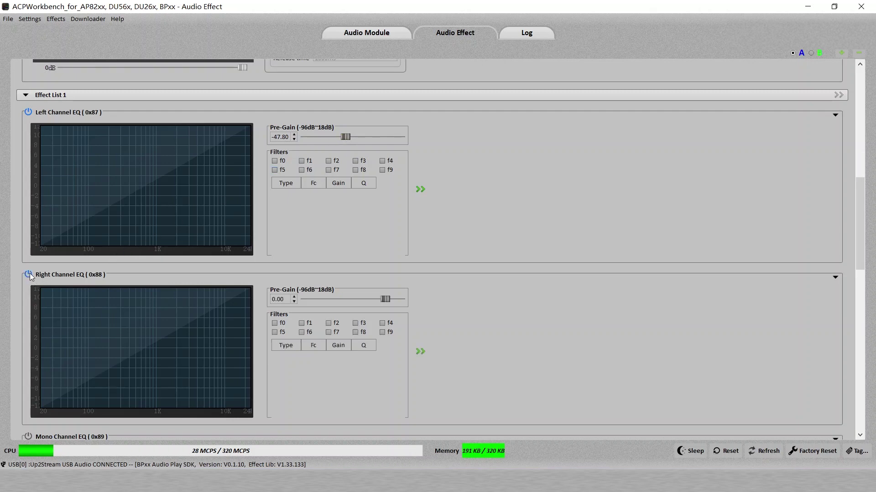
{"action": "mouse_move", "coordinate": [387, 299]}
{"action": "left_mouse_down"}
{"action": "mouse_move", "coordinate": [395, 302]}
{"action": "mouse_move", "coordinate": [377, 300]}
{"action": "left_mouse_up"}
{"action": "left_click_drag", "start_coordinate": [345, 137], "coordinate": [361, 137]}
- Raise the left pre-gain to -6.70, then switch off both Right and Left Channel EQs
{"action": "scroll", "coordinate": [407, 216], "scroll_direction": "down", "scroll_amount": 5}
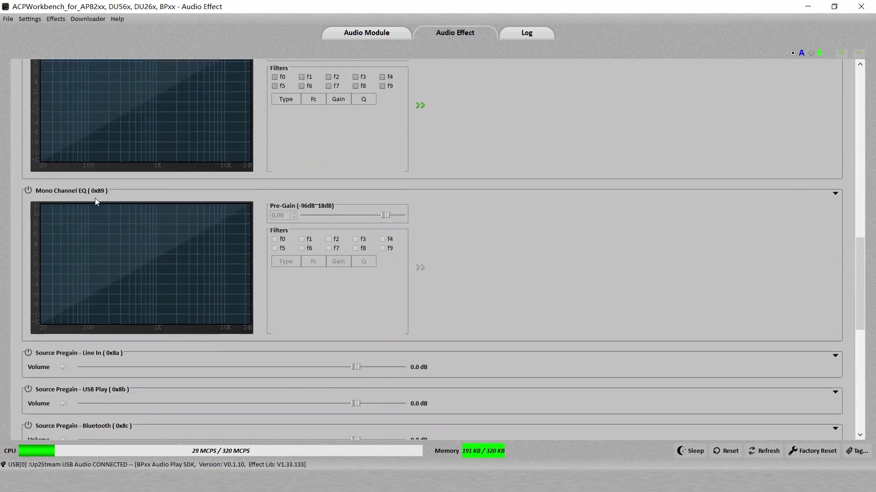
{"action": "scroll", "coordinate": [73, 196], "scroll_direction": "up", "scroll_amount": 1}
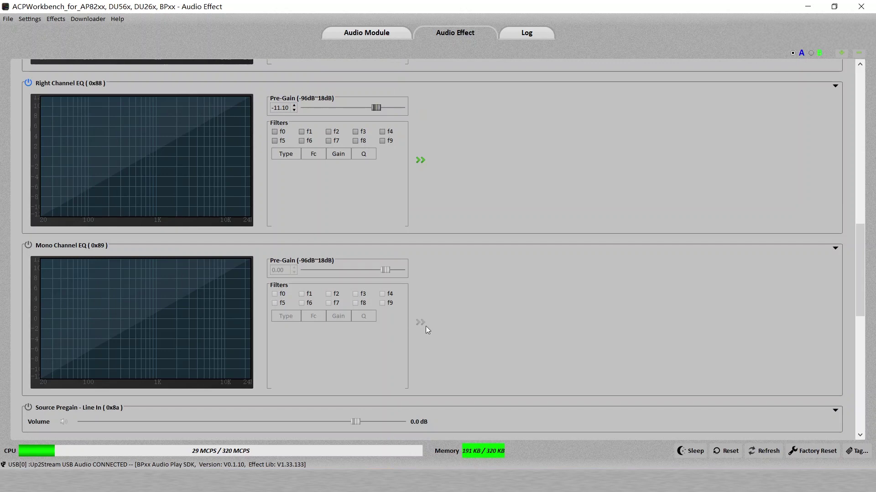
{"action": "scroll", "coordinate": [425, 327], "scroll_direction": "down", "scroll_amount": 1}
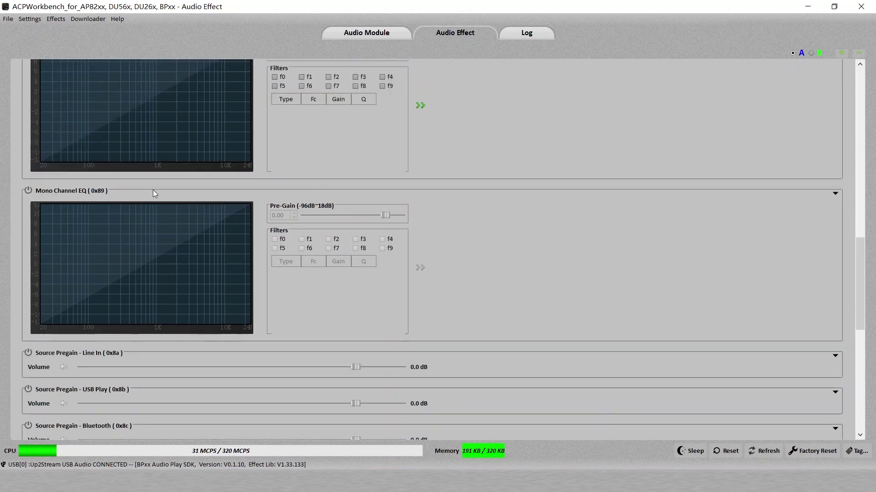
{"action": "scroll", "coordinate": [527, 255], "scroll_direction": "up", "scroll_amount": 4}
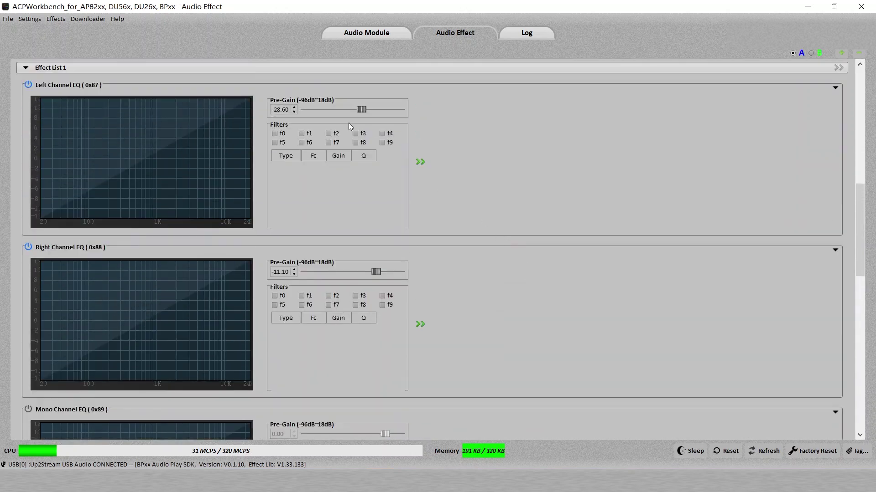
{"action": "left_click_drag", "start_coordinate": [361, 112], "coordinate": [380, 112]}
{"action": "scroll", "coordinate": [45, 239], "scroll_direction": "down", "scroll_amount": 1}
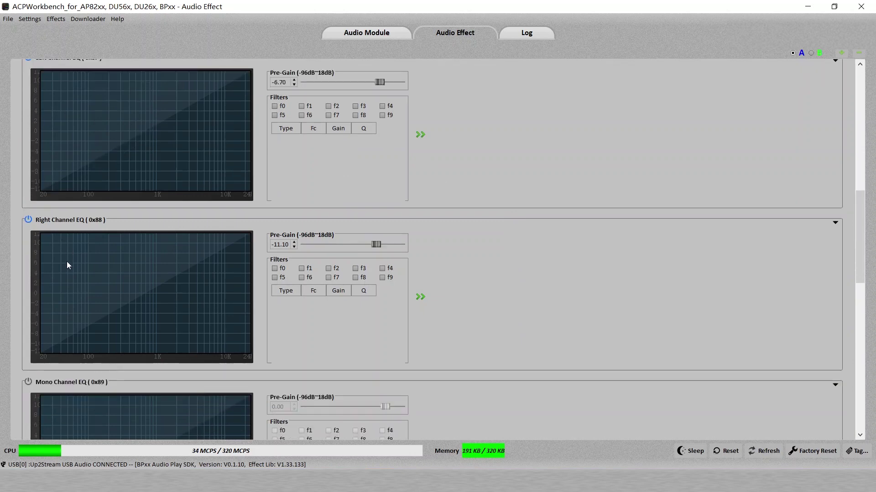
{"action": "left_click", "coordinate": [28, 219]}
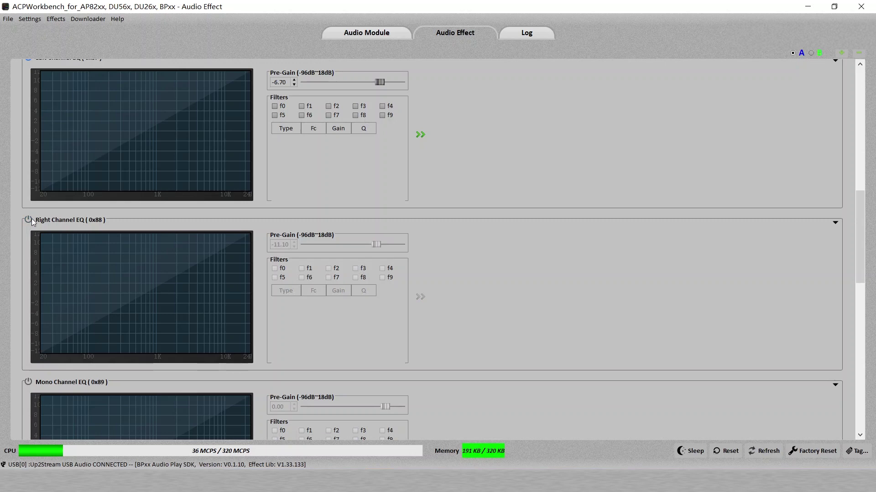
{"action": "scroll", "coordinate": [65, 187], "scroll_direction": "up", "scroll_amount": 1}
{"action": "left_click", "coordinate": [27, 85]}
- Enable the Mono Channel EQ, lower its pre-gain, then switch it off
{"action": "scroll", "coordinate": [98, 241], "scroll_direction": "down", "scroll_amount": 9}
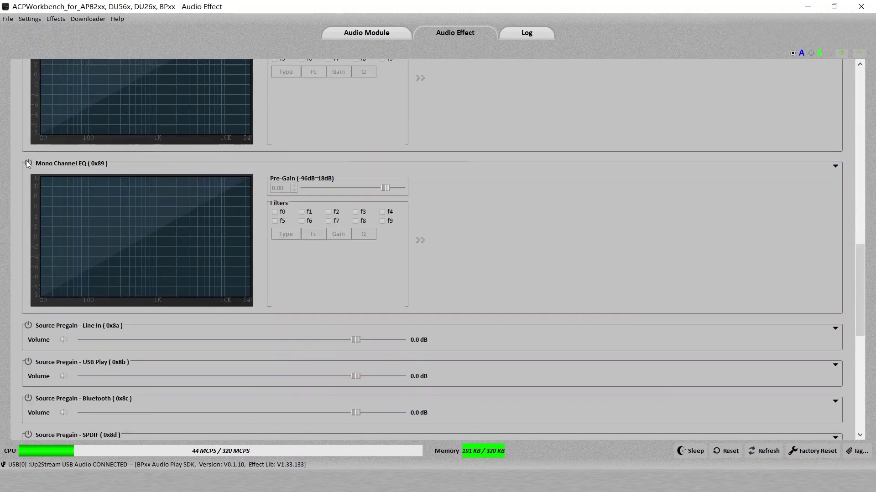
{"action": "left_click", "coordinate": [26, 162]}
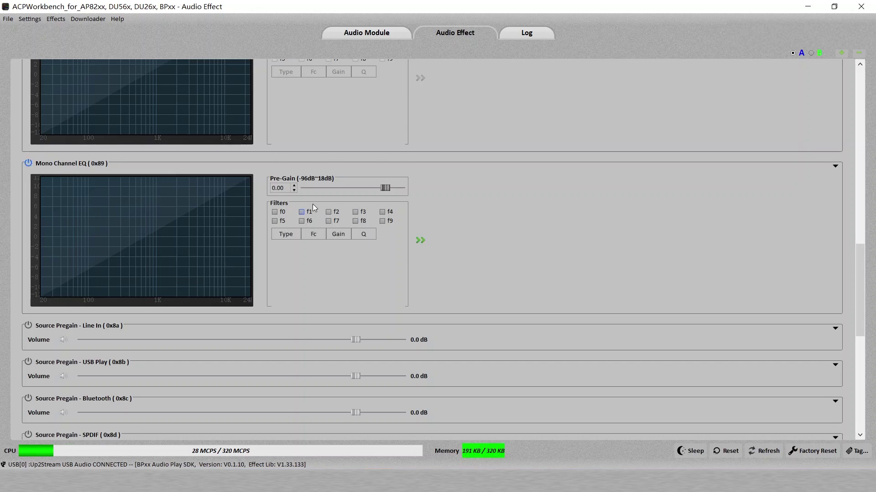
{"action": "mouse_move", "coordinate": [384, 189]}
{"action": "left_mouse_down"}
{"action": "mouse_move", "coordinate": [338, 190]}
{"action": "mouse_move", "coordinate": [394, 189]}
{"action": "mouse_move", "coordinate": [319, 192]}
{"action": "mouse_move", "coordinate": [406, 196]}
{"action": "mouse_move", "coordinate": [305, 188]}
{"action": "mouse_move", "coordinate": [384, 195]}
{"action": "mouse_move", "coordinate": [372, 192]}
{"action": "left_mouse_up"}
{"action": "left_click", "coordinate": [28, 162]}
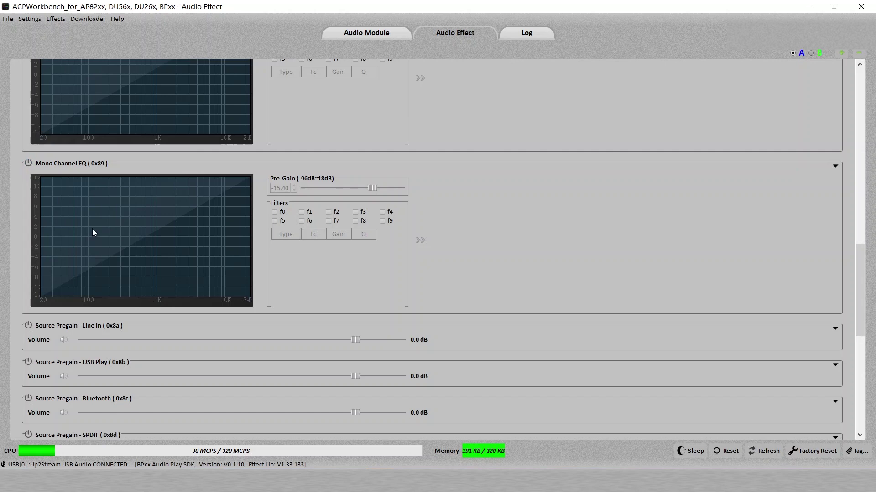
- Switch on the USB Play source pregain, try lowering its volume, then switch it off
{"action": "scroll", "coordinate": [185, 244], "scroll_direction": "down", "scroll_amount": 1}
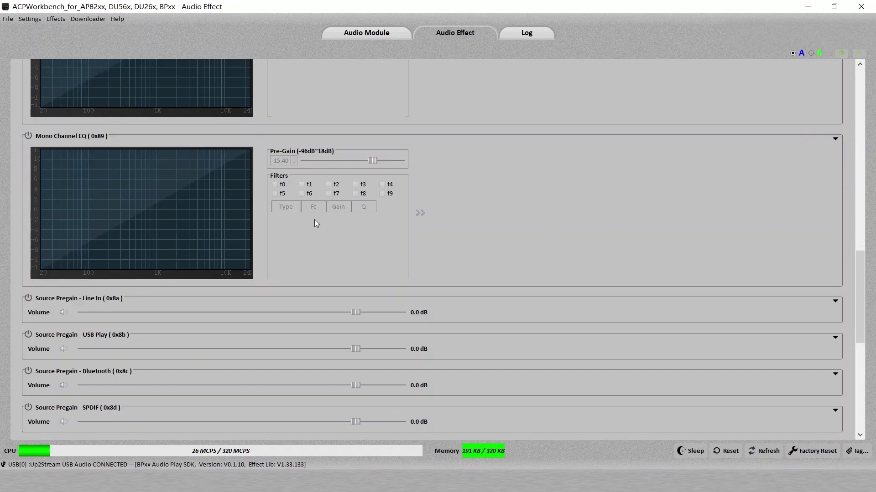
{"action": "scroll", "coordinate": [314, 222], "scroll_direction": "down", "scroll_amount": 4}
{"action": "scroll", "coordinate": [50, 194], "scroll_direction": "up", "scroll_amount": 1}
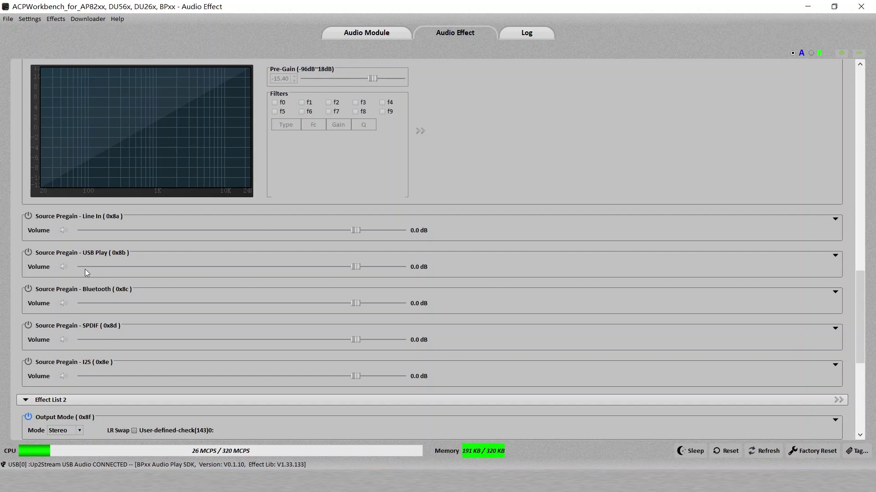
{"action": "left_click", "coordinate": [27, 253]}
{"action": "mouse_move", "coordinate": [355, 267]}
{"action": "left_mouse_down"}
{"action": "mouse_move", "coordinate": [183, 268]}
{"action": "mouse_move", "coordinate": [343, 277]}
{"action": "mouse_move", "coordinate": [377, 271]}
{"action": "mouse_move", "coordinate": [356, 270]}
{"action": "left_mouse_up"}
{"action": "left_click", "coordinate": [30, 252]}
{"action": "scroll", "coordinate": [223, 381], "scroll_direction": "down", "scroll_amount": 5}
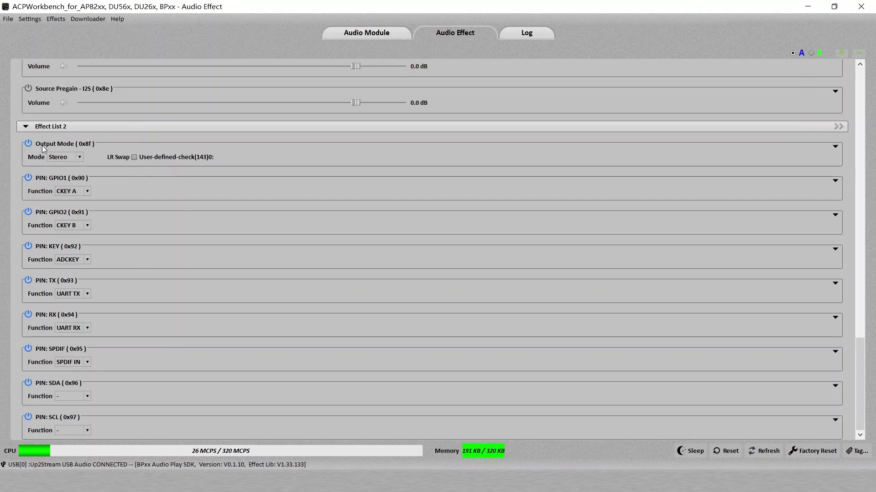
{"action": "left_click", "coordinate": [80, 155]}
{"action": "left_click", "coordinate": [81, 165]}
{"action": "left_click", "coordinate": [88, 190]}
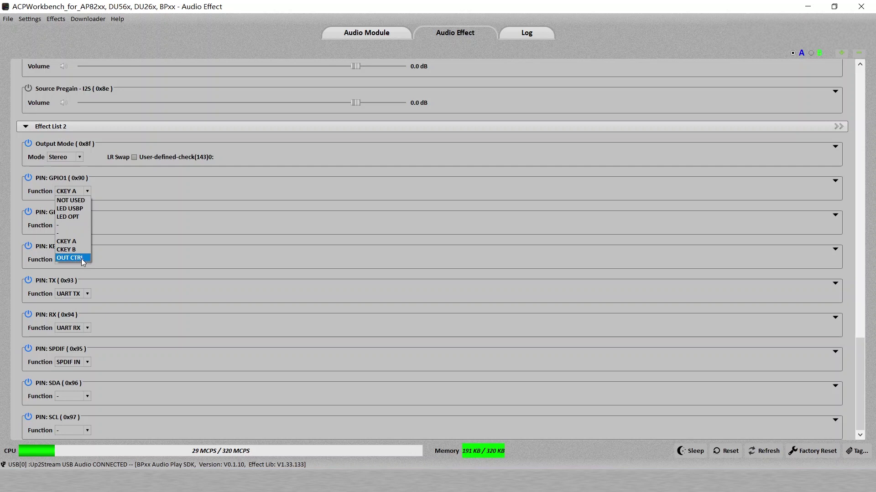
{"action": "left_click", "coordinate": [92, 189]}
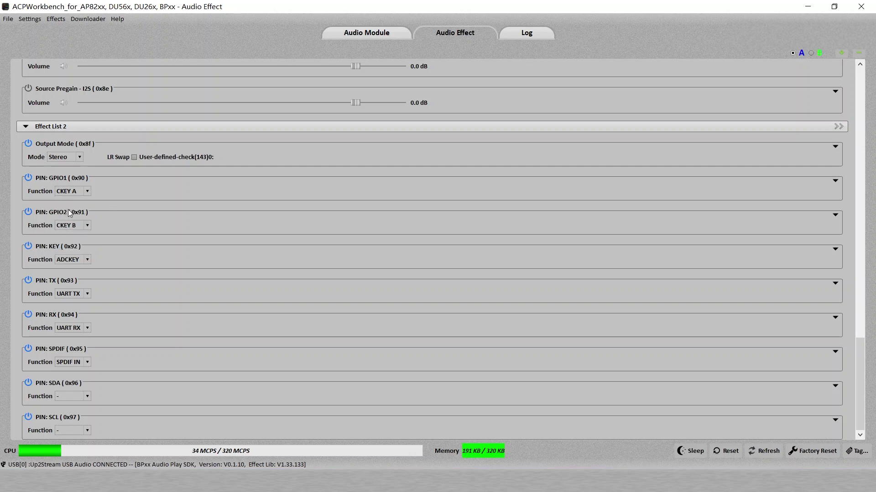
- Review the GPIO2 and TX pin functions, leaving CKEY B and UART TX unchanged
{"action": "left_click", "coordinate": [86, 226]}
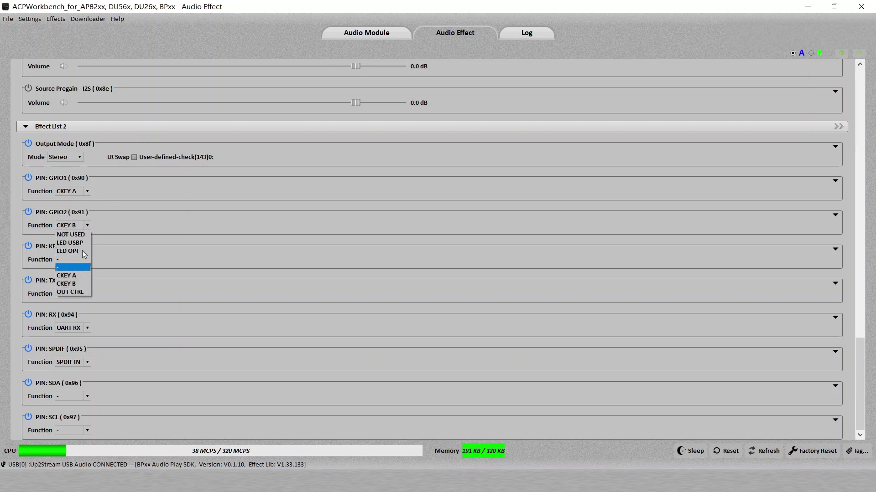
{"action": "left_click", "coordinate": [108, 243]}
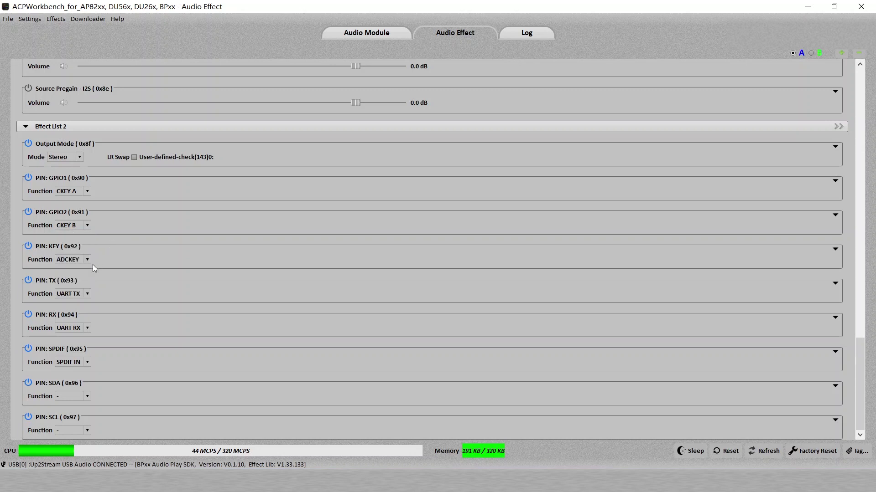
{"action": "left_click", "coordinate": [88, 294]}
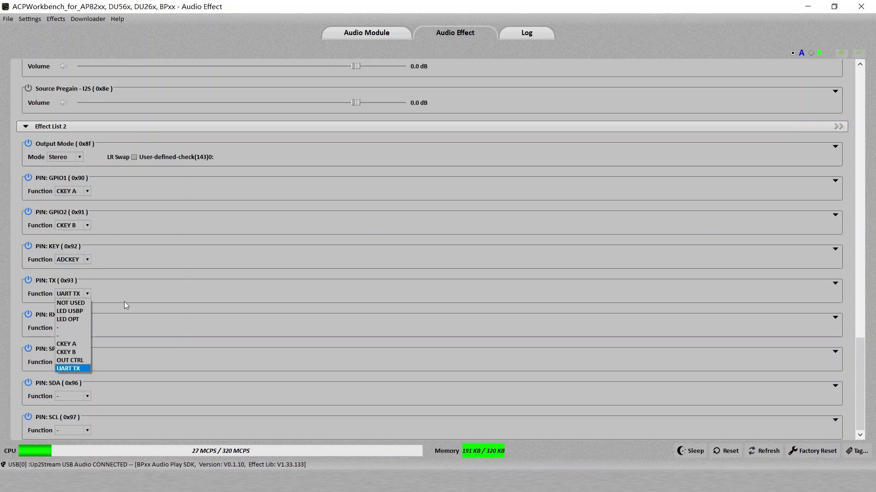
{"action": "left_click", "coordinate": [86, 330]}
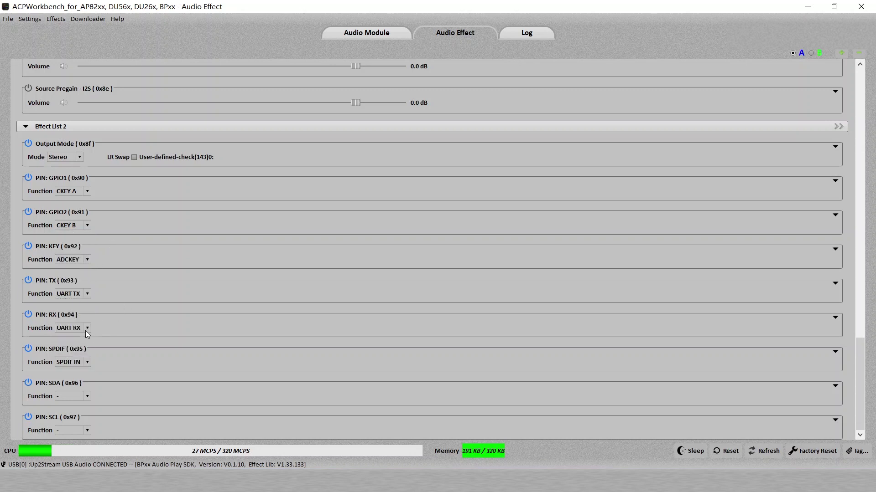
- Change the SPDIF pin function from SPDIF IN to SPDIF OUT
{"action": "left_click", "coordinate": [88, 361]}
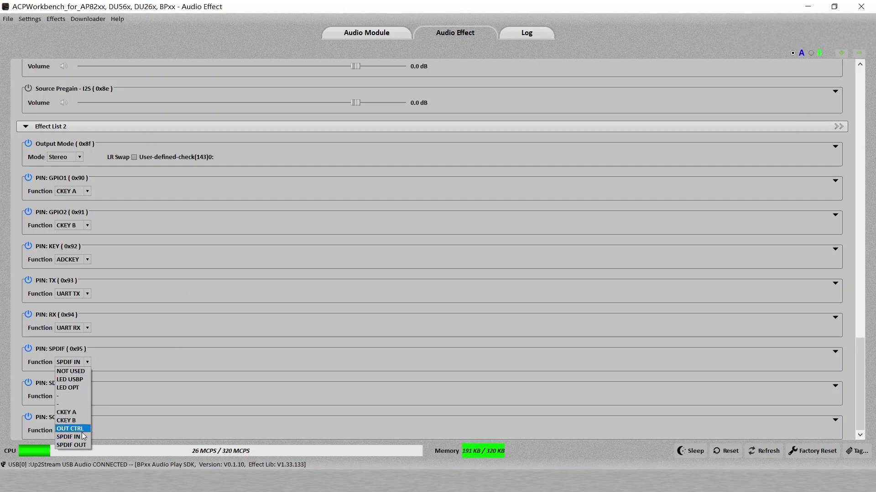
{"action": "left_click", "coordinate": [87, 361]}
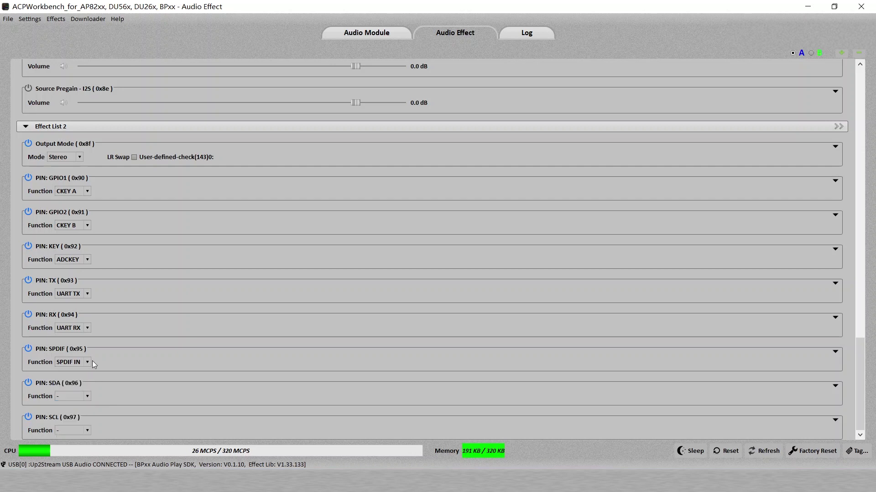
{"action": "left_click", "coordinate": [89, 362]}
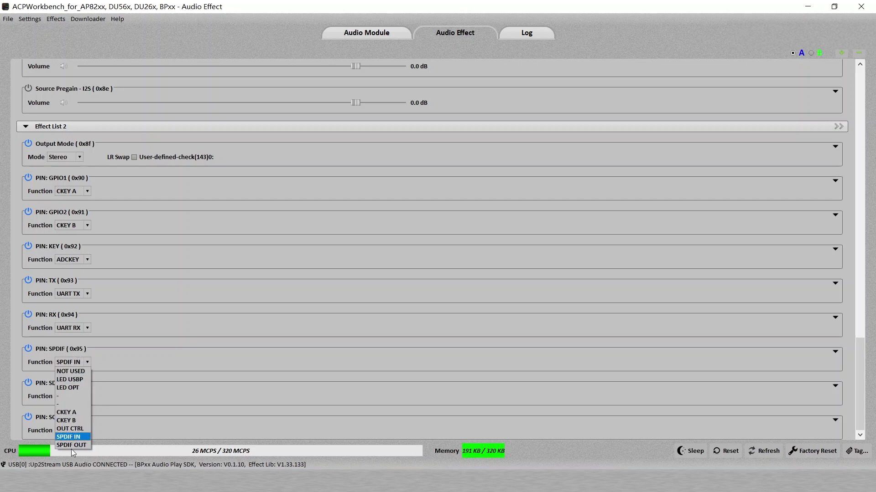
{"action": "left_click", "coordinate": [88, 361]}
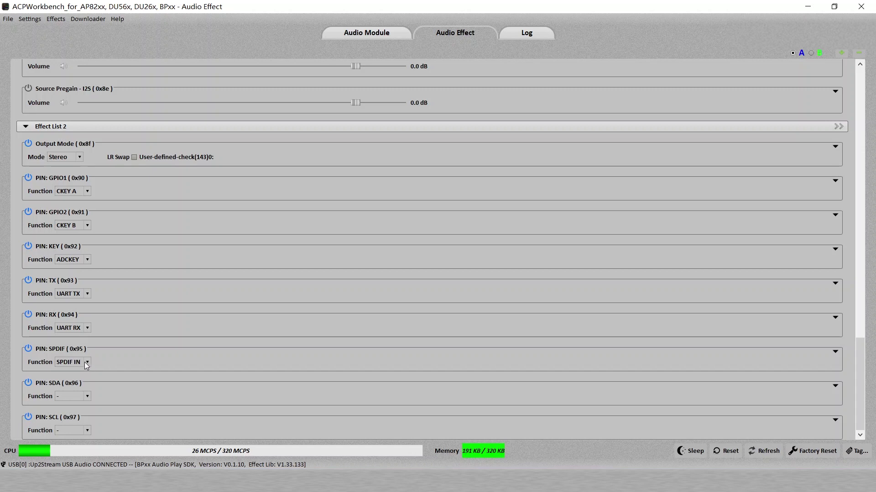
{"action": "left_click", "coordinate": [85, 362]}
{"action": "left_click", "coordinate": [78, 444]}
- Store the current settings in flash under Group Index 0, KTV
{"action": "left_click", "coordinate": [86, 19]}
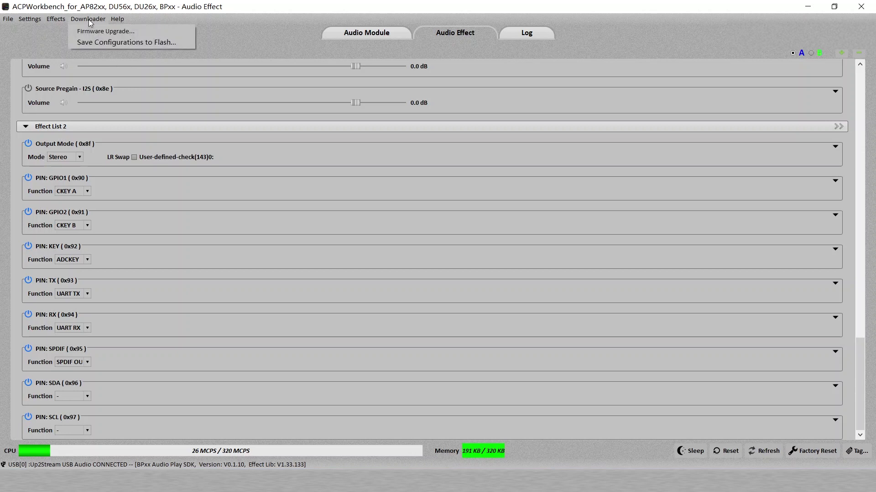
{"action": "left_click", "coordinate": [103, 43]}
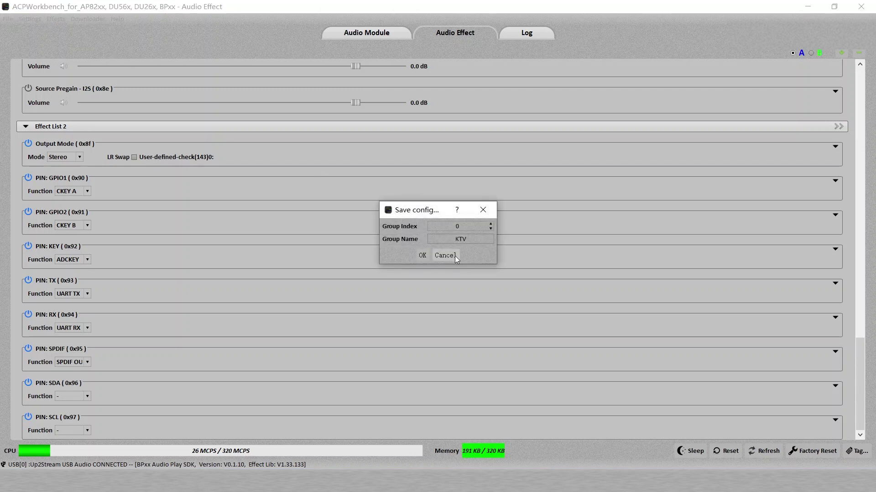
{"action": "left_click", "coordinate": [422, 257]}
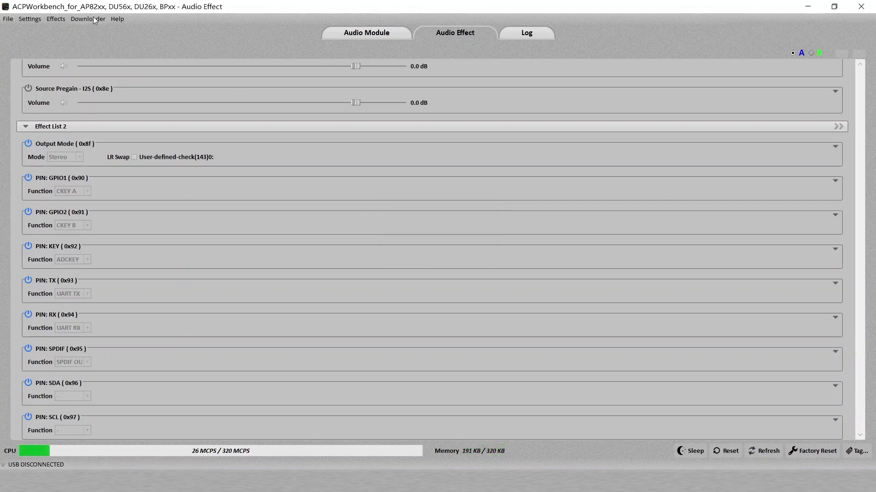
- Open the Firmware Upgrader and close it without loading any file
{"action": "left_click", "coordinate": [93, 18]}
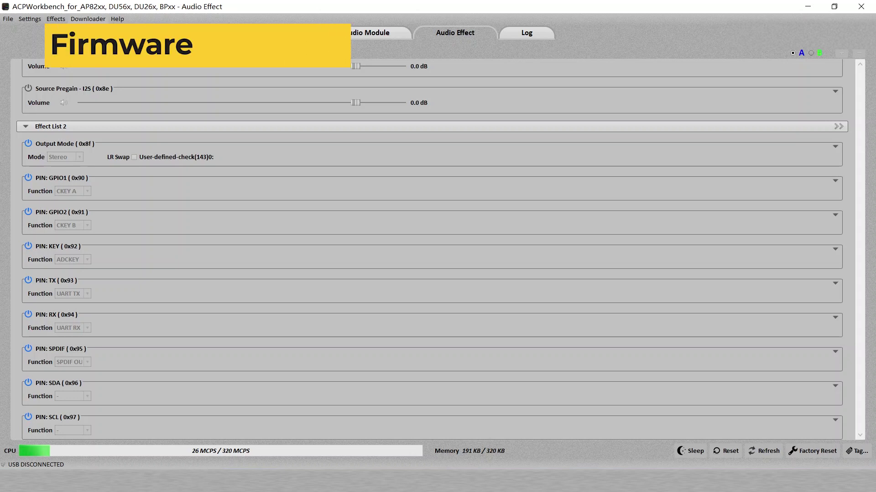
{"action": "left_click", "coordinate": [94, 29]}
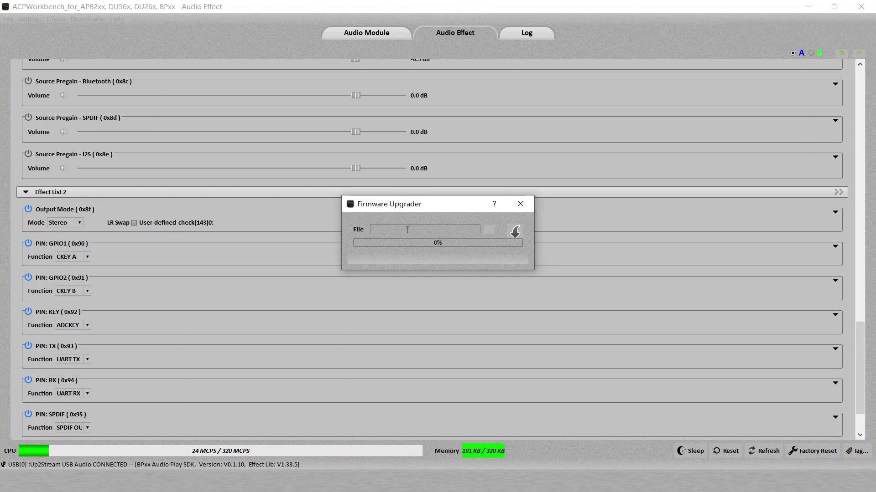
{"action": "left_click", "coordinate": [520, 204]}
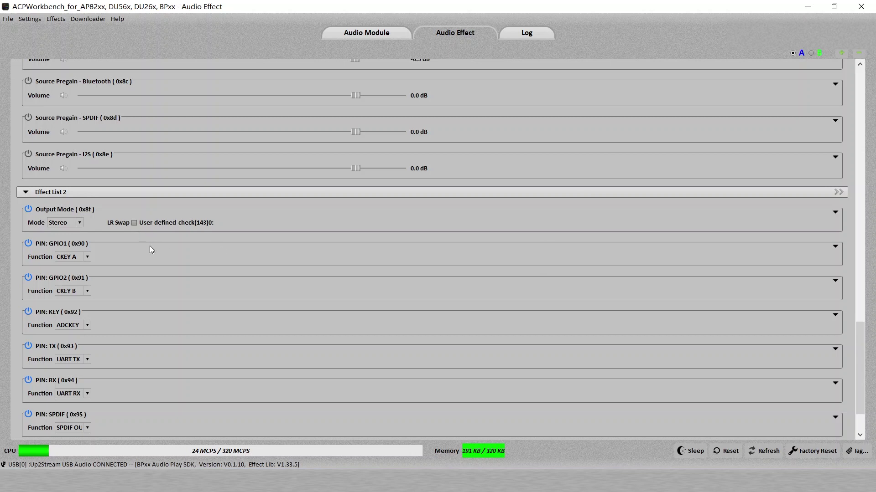
{"action": "scroll", "coordinate": [150, 245], "scroll_direction": "down", "scroll_amount": 1}
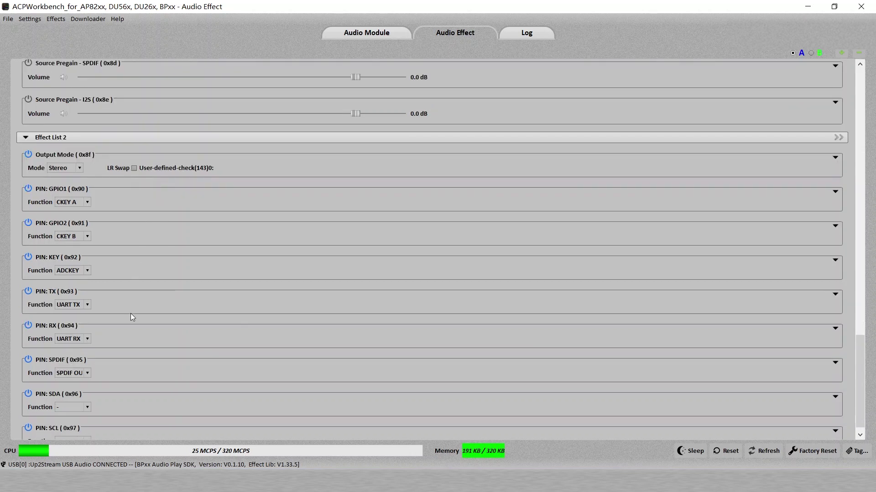
- Export the audio settings to a file named amp1
{"action": "left_click", "coordinate": [10, 20]}
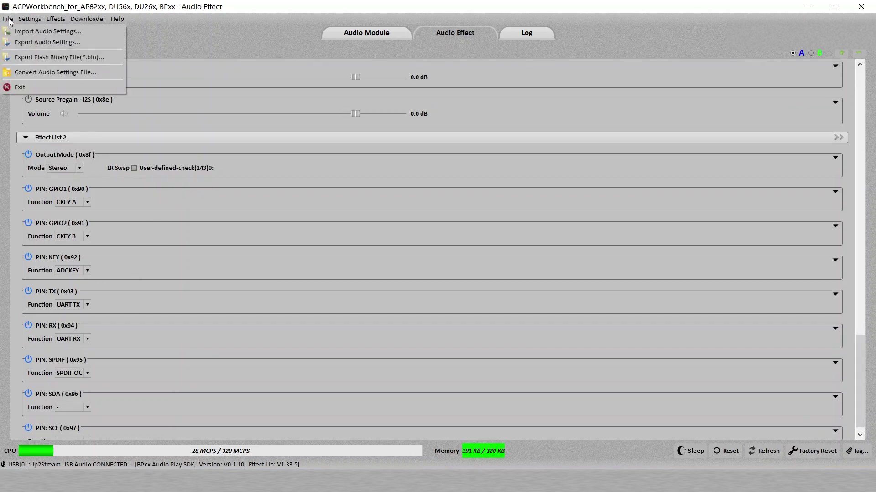
{"action": "left_click", "coordinate": [34, 44]}
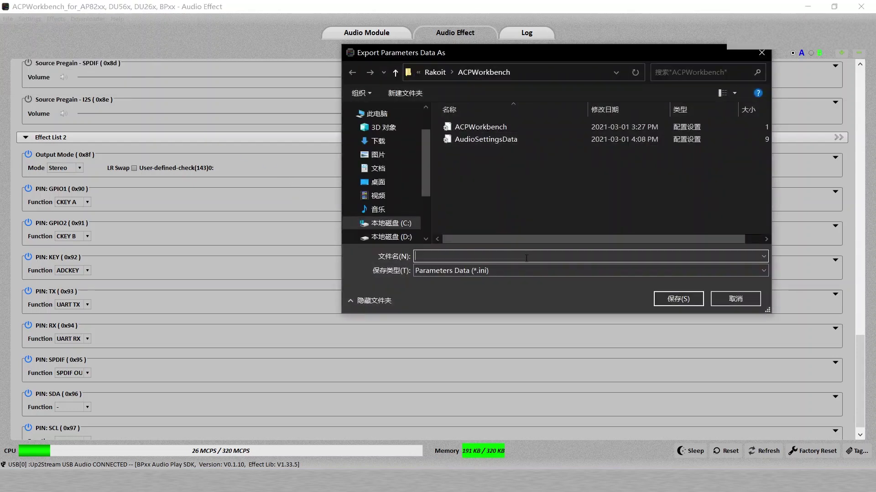
{"action": "type", "text": "amp1"}
{"action": "left_click", "coordinate": [673, 299]}
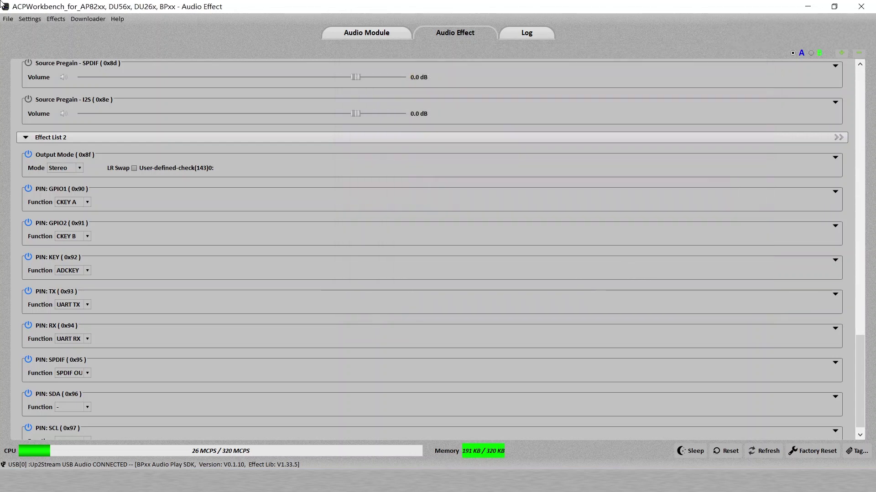
- Import the audio settings back from the amp1 file
{"action": "left_click", "coordinate": [8, 20]}
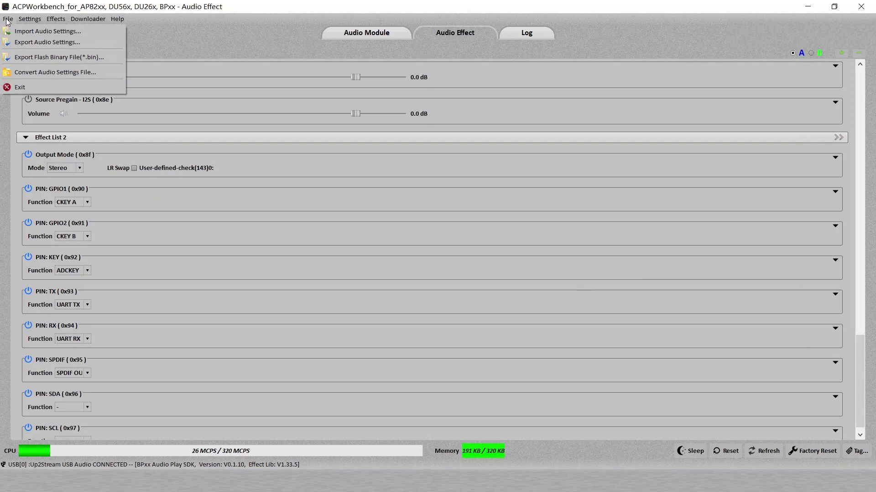
{"action": "left_click", "coordinate": [32, 32]}
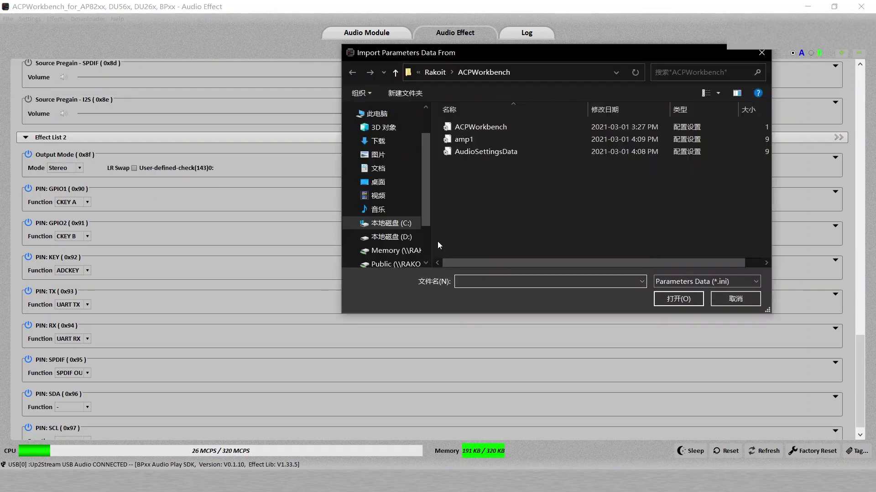
{"action": "left_click", "coordinate": [501, 139]}
{"action": "left_click", "coordinate": [669, 299]}
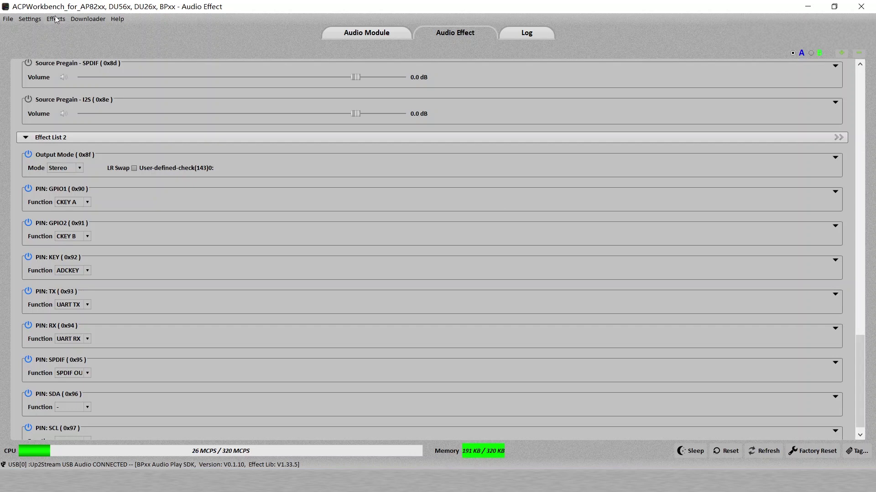
{"action": "left_click", "coordinate": [82, 18]}
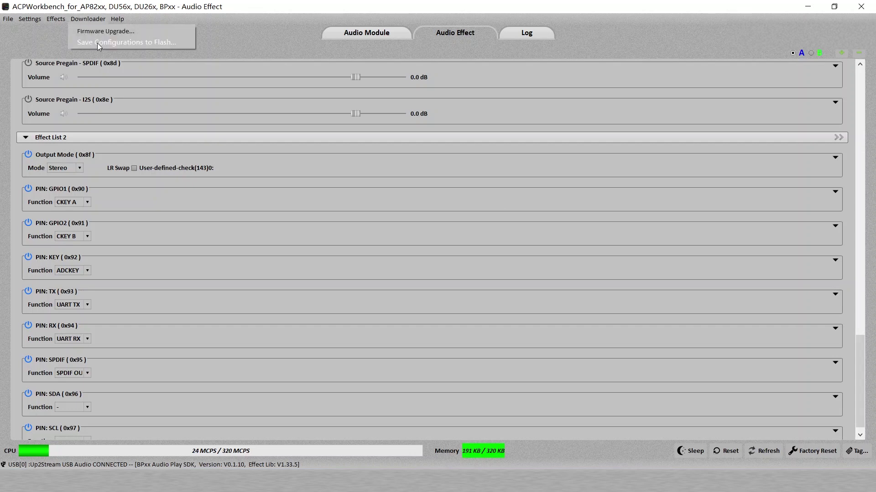
{"action": "left_click", "coordinate": [259, 16]}
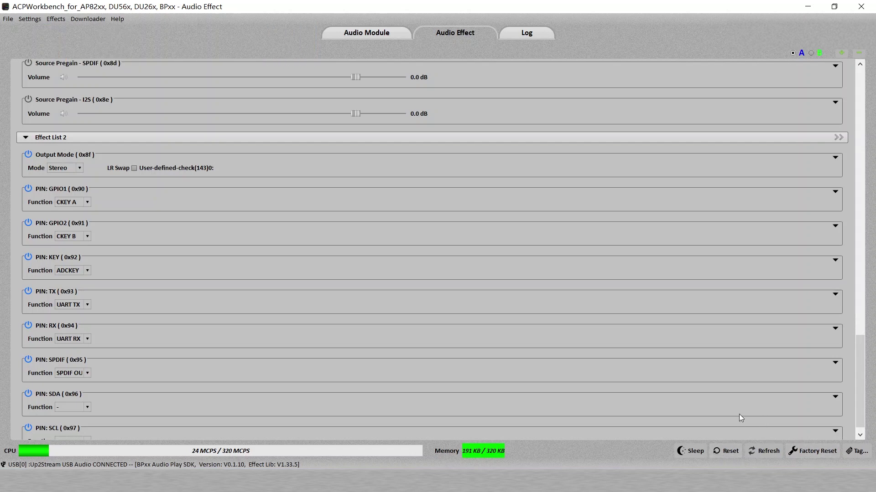
{"action": "scroll", "coordinate": [681, 382], "scroll_direction": "up", "scroll_amount": 1}
{"action": "scroll", "coordinate": [684, 379], "scroll_direction": "down", "scroll_amount": 1}
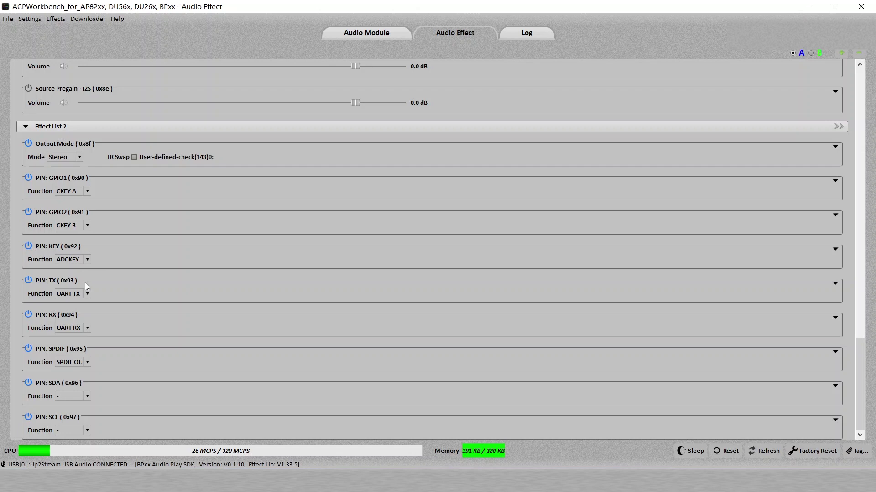
- Enable the USB Play pregain, lower its volume to -32.8 dB, and refresh values from the board
{"action": "scroll", "coordinate": [127, 273], "scroll_direction": "up", "scroll_amount": 7}
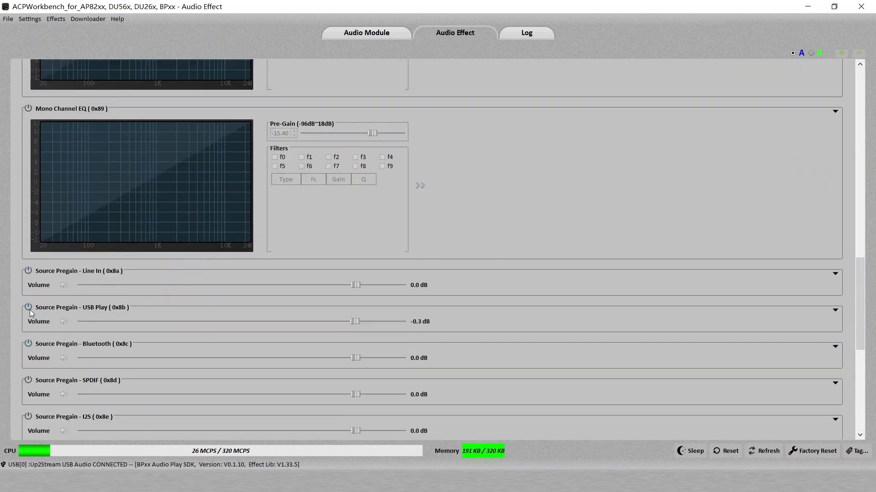
{"action": "left_click", "coordinate": [29, 305]}
{"action": "left_click_drag", "start_coordinate": [356, 324], "coordinate": [218, 321]}
{"action": "left_click", "coordinate": [762, 454]}
- Load the Treble Booster preset into the Main EQ and close the equalizer plot
{"action": "scroll", "coordinate": [563, 438], "scroll_direction": "up", "scroll_amount": 10}
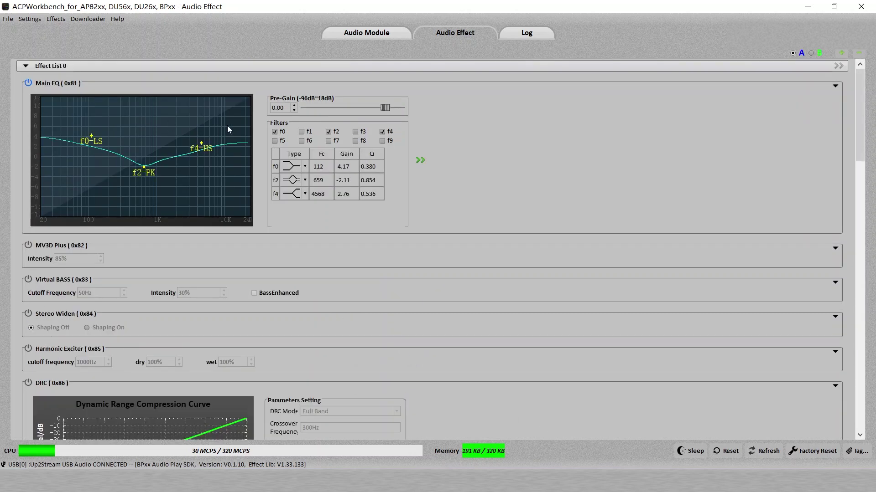
{"action": "left_click", "coordinate": [420, 161]}
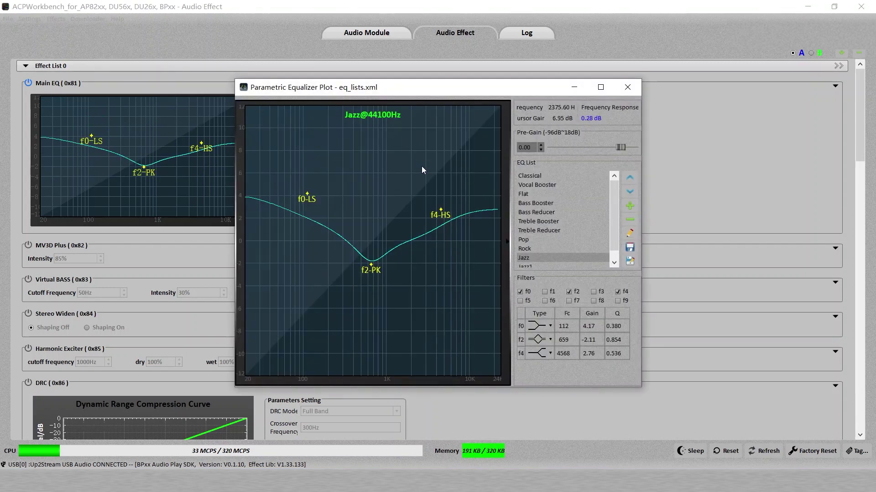
{"action": "scroll", "coordinate": [614, 212], "scroll_direction": "down", "scroll_amount": 1}
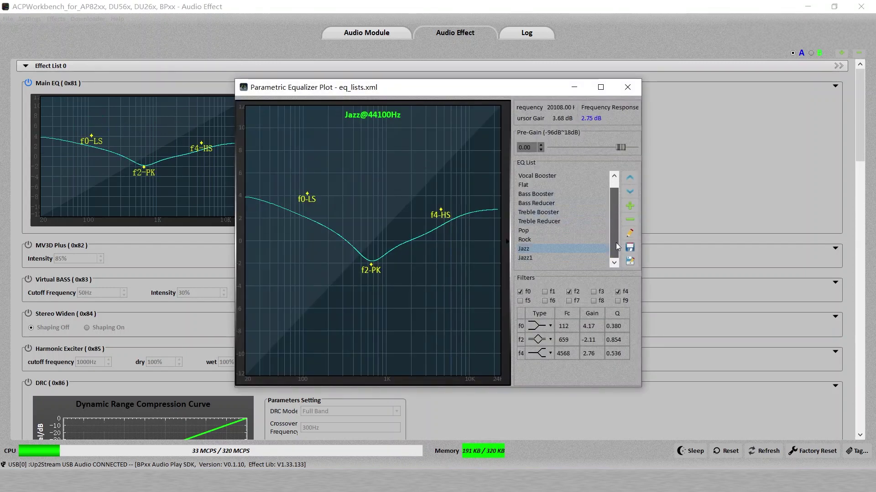
{"action": "left_click", "coordinate": [558, 213]}
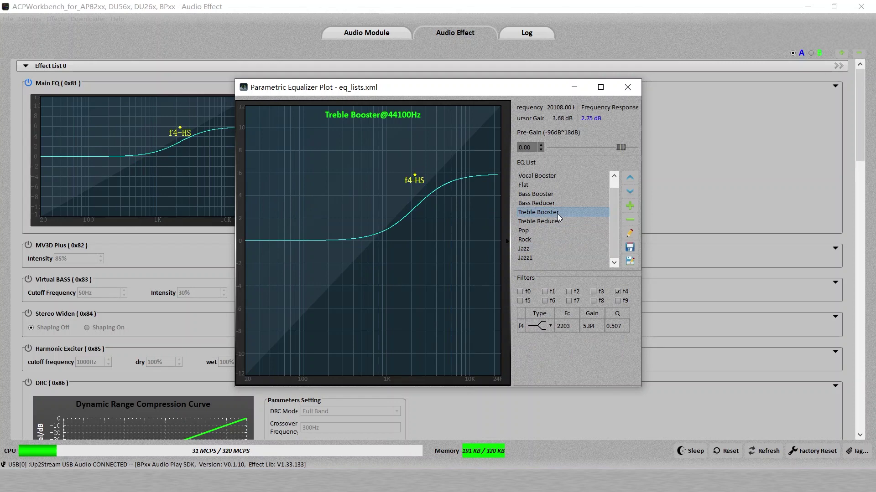
{"action": "left_click", "coordinate": [632, 89]}
{"action": "scroll", "coordinate": [448, 201], "scroll_direction": "down", "scroll_amount": 10}
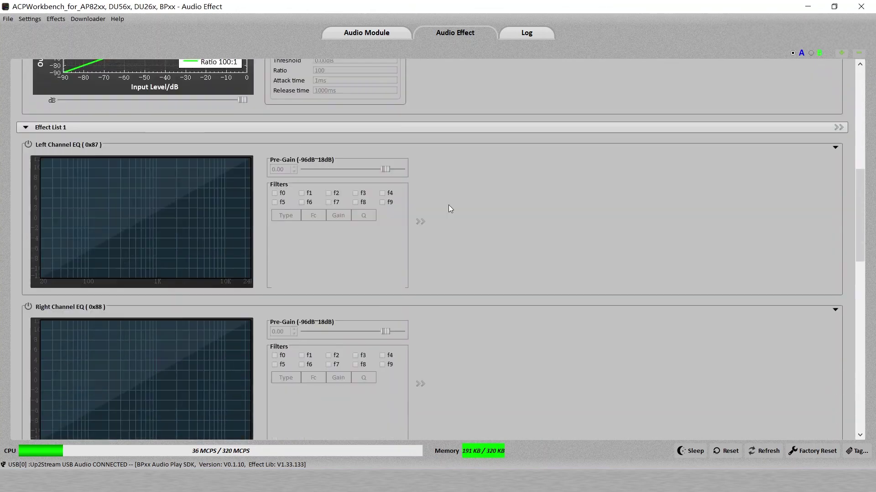
- In Effect List 2, switch the SPDIF pin function from SPDIF IN to OUT CTRL
{"action": "scroll", "coordinate": [456, 208], "scroll_direction": "down", "scroll_amount": 15}
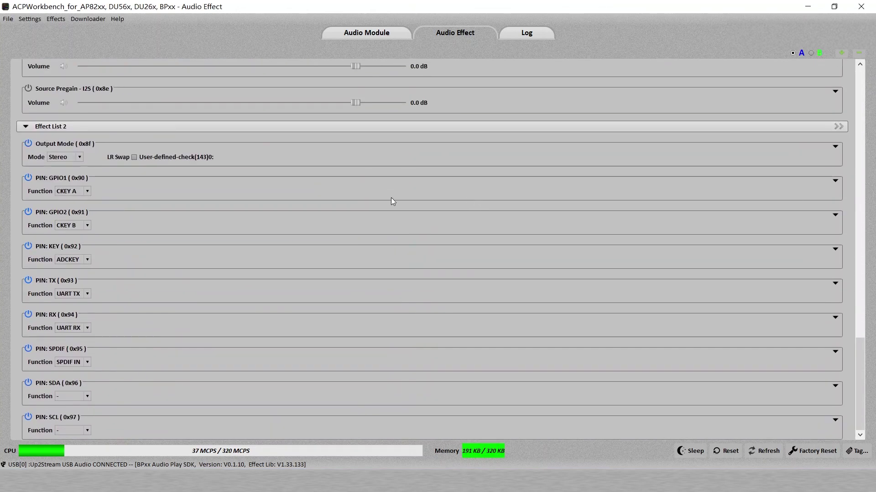
{"action": "left_click", "coordinate": [87, 362]}
{"action": "left_click", "coordinate": [75, 428]}
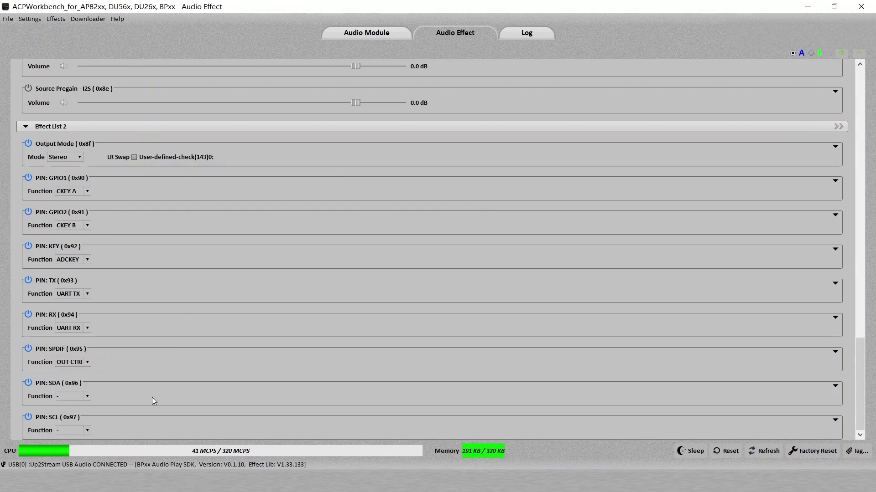